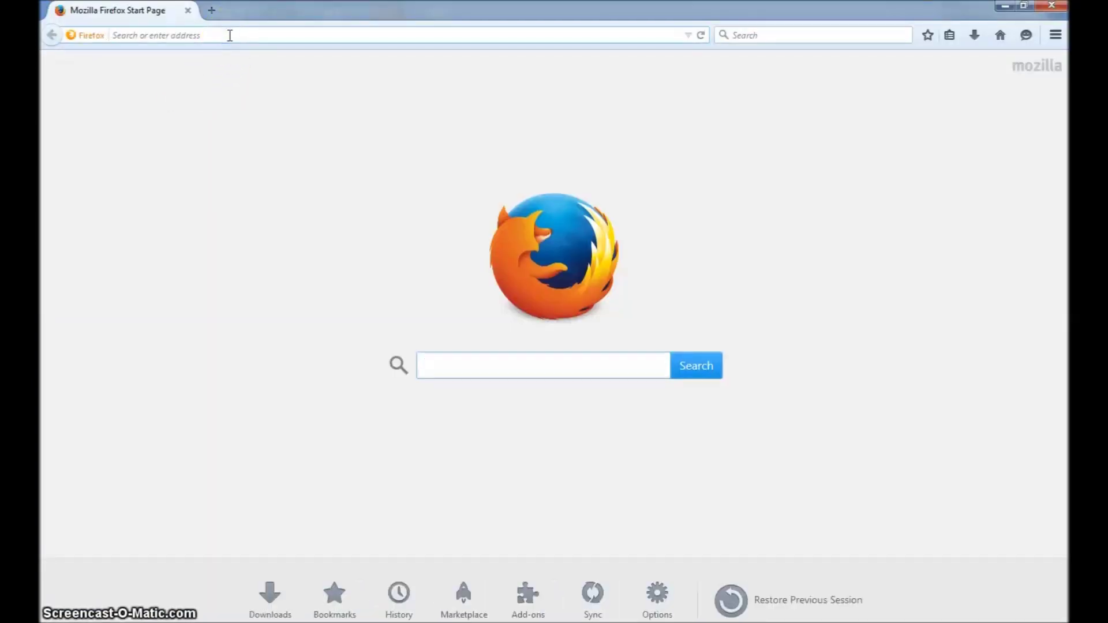
# Go to miklor.com and open the support page for the Leixen LX-928 radio.
pyautogui.write('miklor.com/')
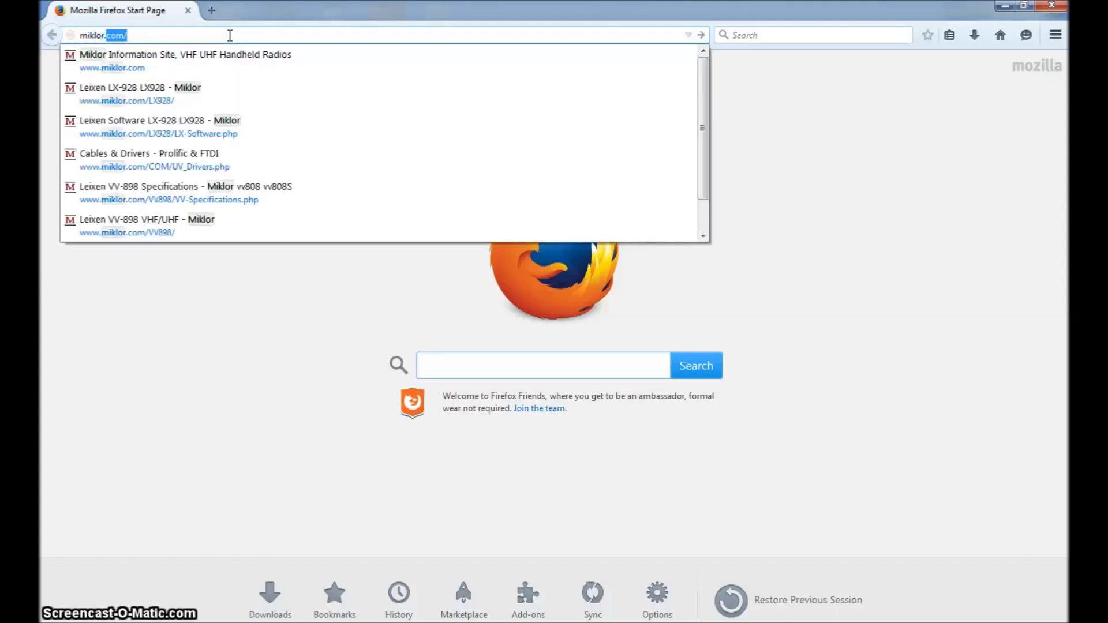
pyautogui.press('Return')
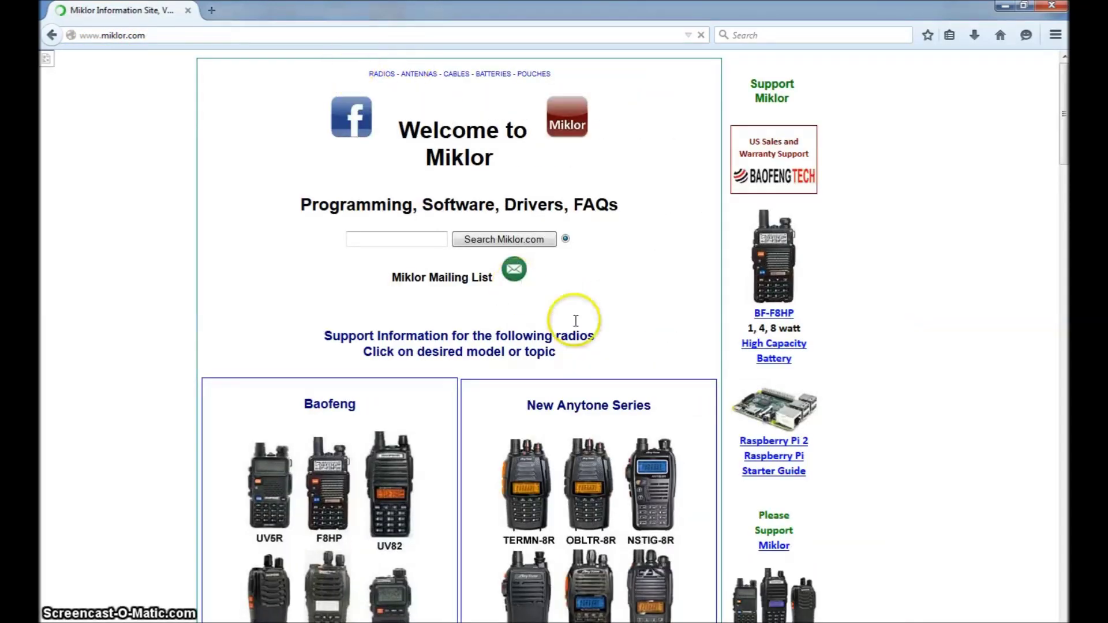
pyautogui.scroll(-3, 589, 465)
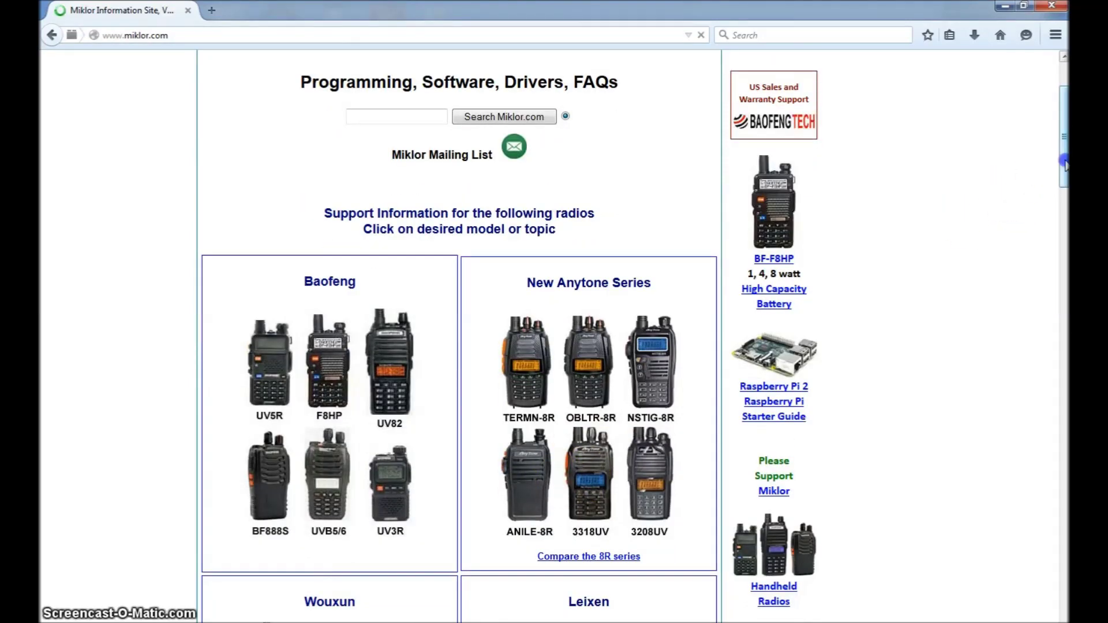
pyautogui.moveTo(1060, 173); pyautogui.dragTo(1052, 241)
pyautogui.scroll(7, 646, 388)
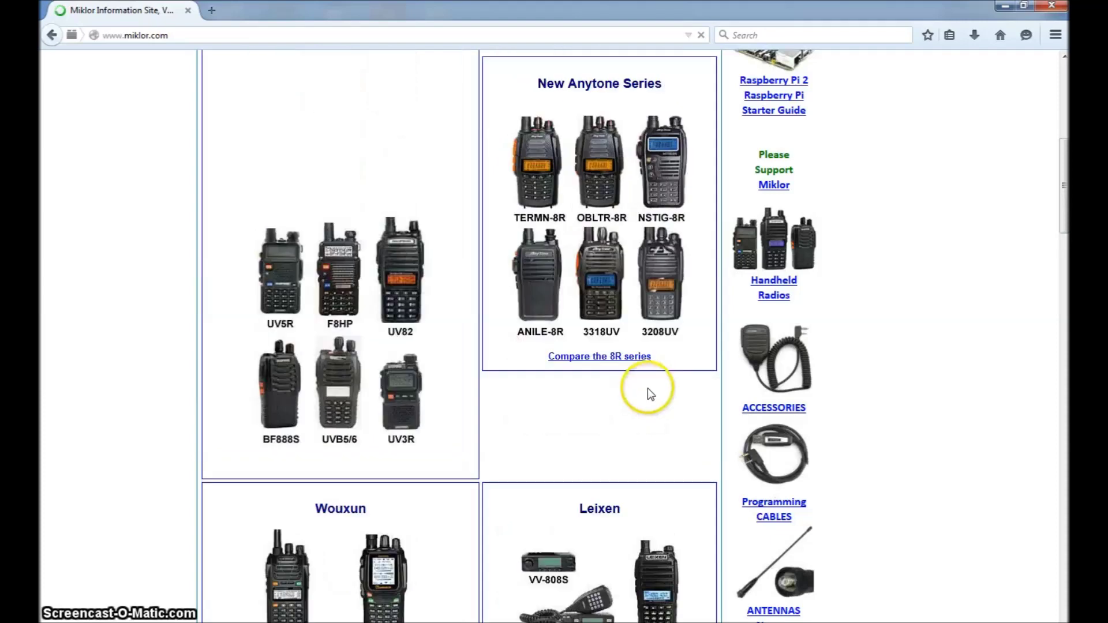
pyautogui.scroll(-7, 646, 520)
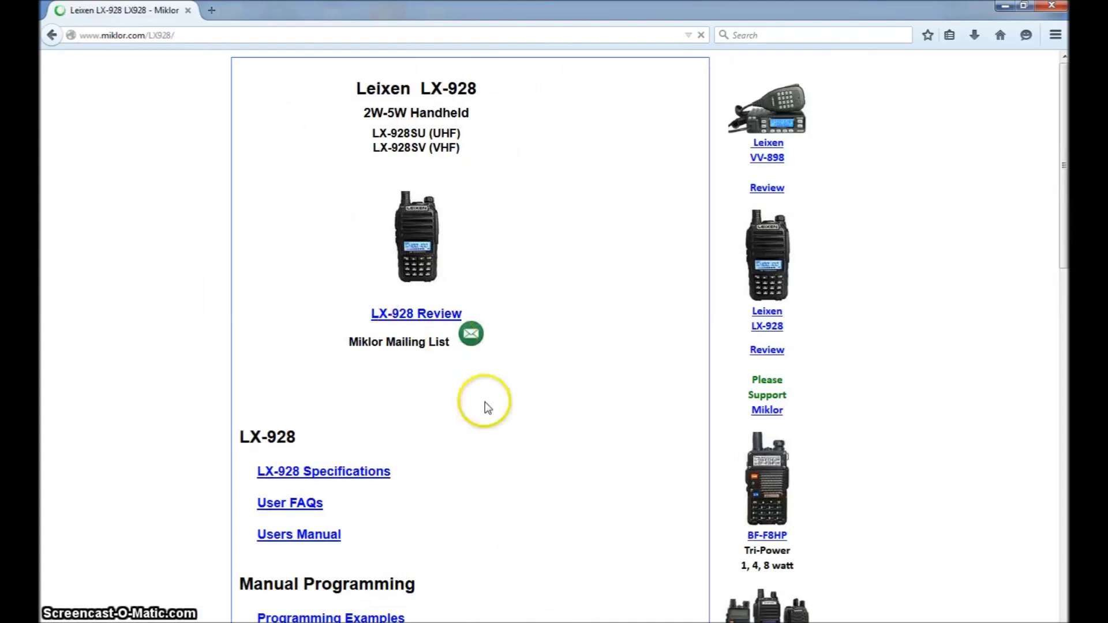
# Open the LX-928 Factory Programming Software page and review its VV_928_USER_EN downloads and the software password section.
pyautogui.scroll(-6, 488, 405)
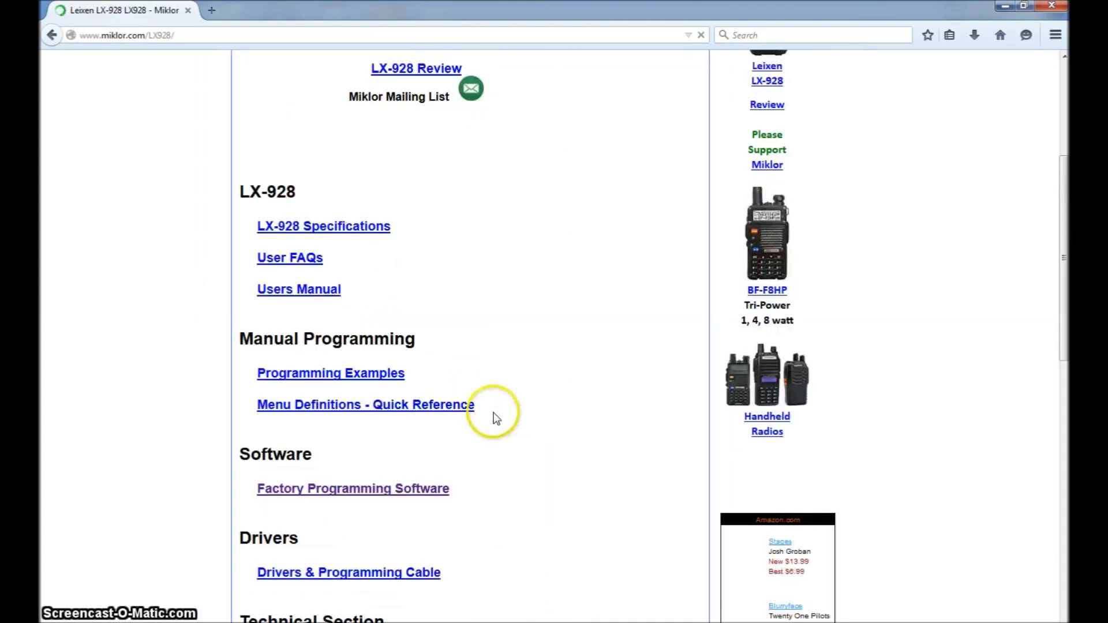
pyautogui.click(372, 490)
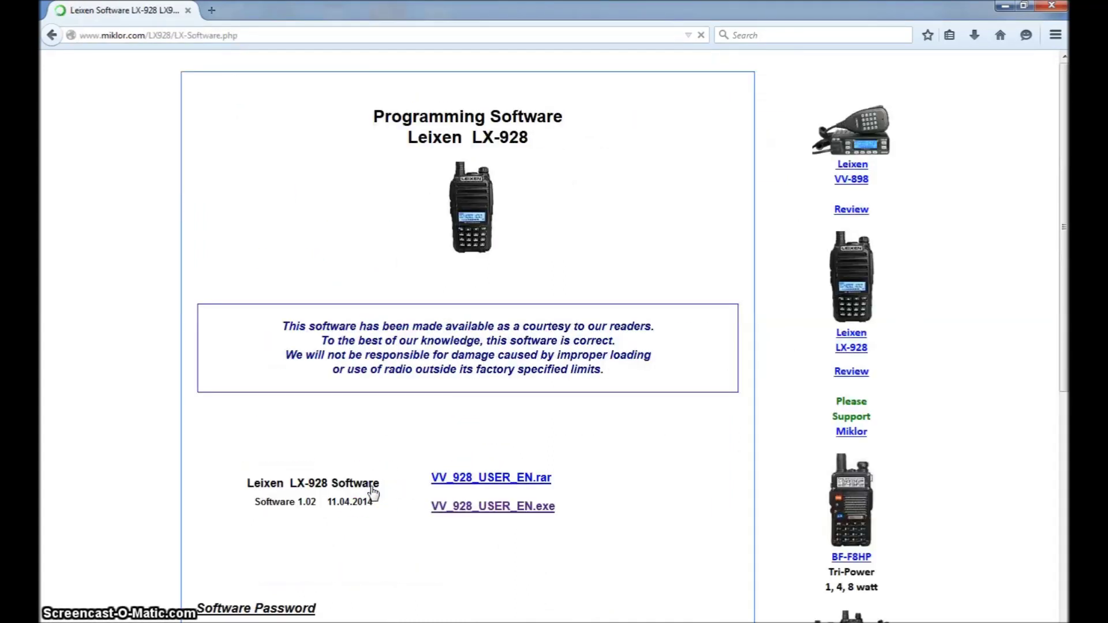
pyautogui.click(513, 478)
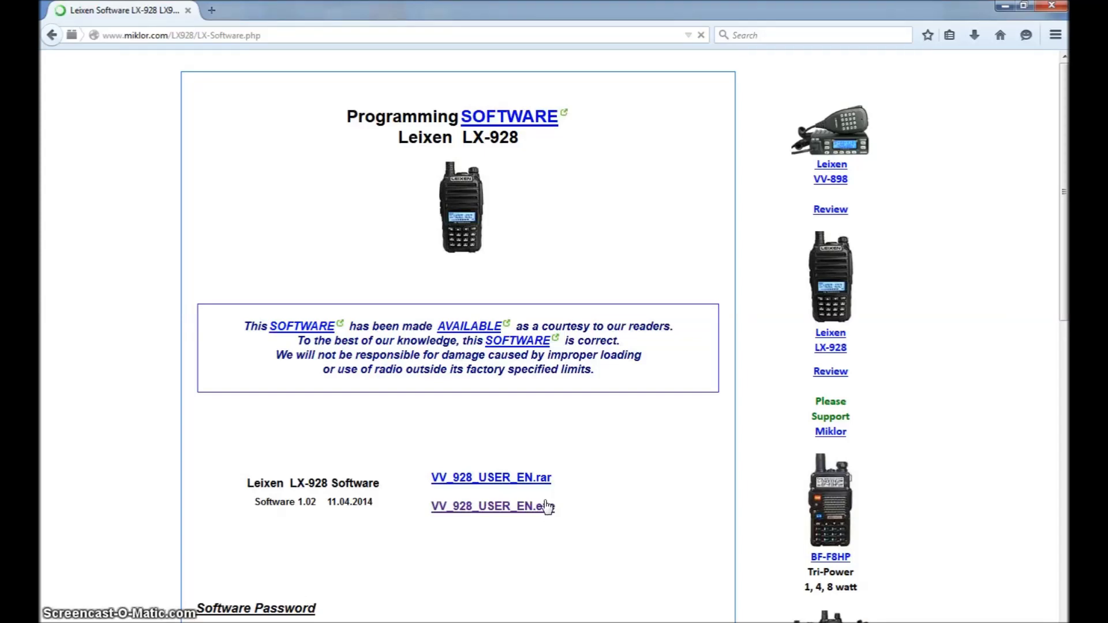
pyautogui.scroll(-5, 531, 493)
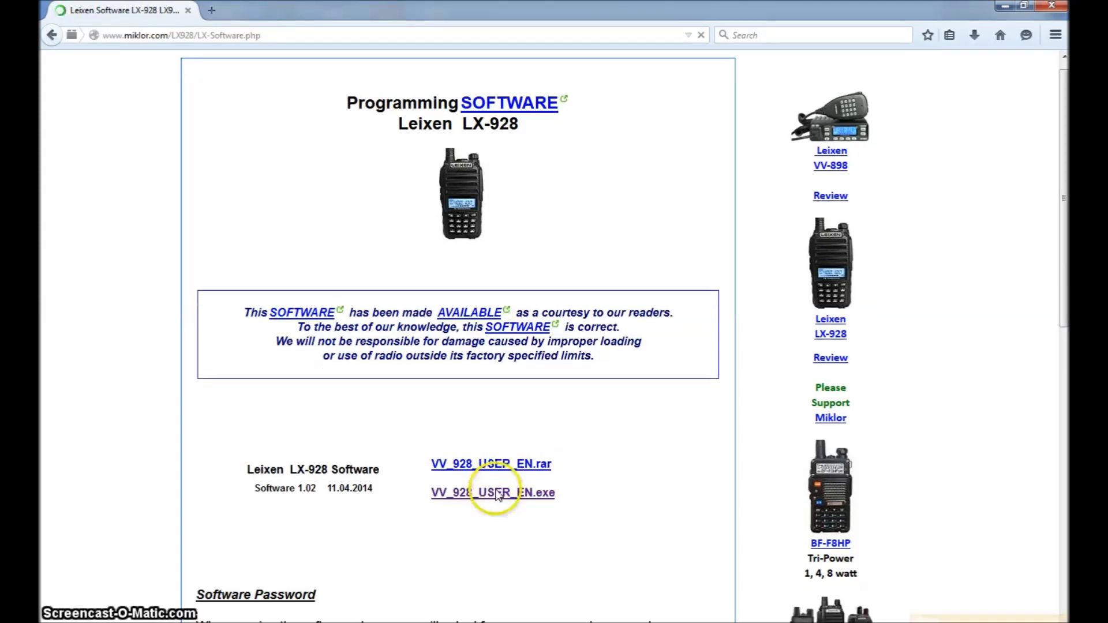
pyautogui.scroll(-2, 486, 503)
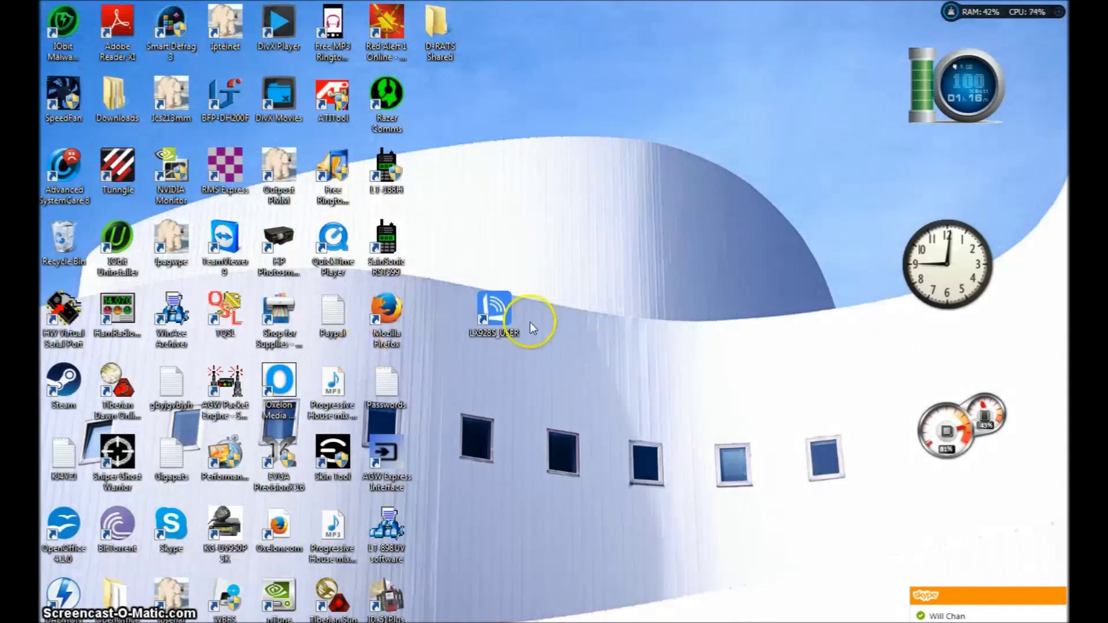
# Launch the LX-928S programming software from the desktop and log in as user ham with the software password.
pyautogui.doubleClick(487, 315)
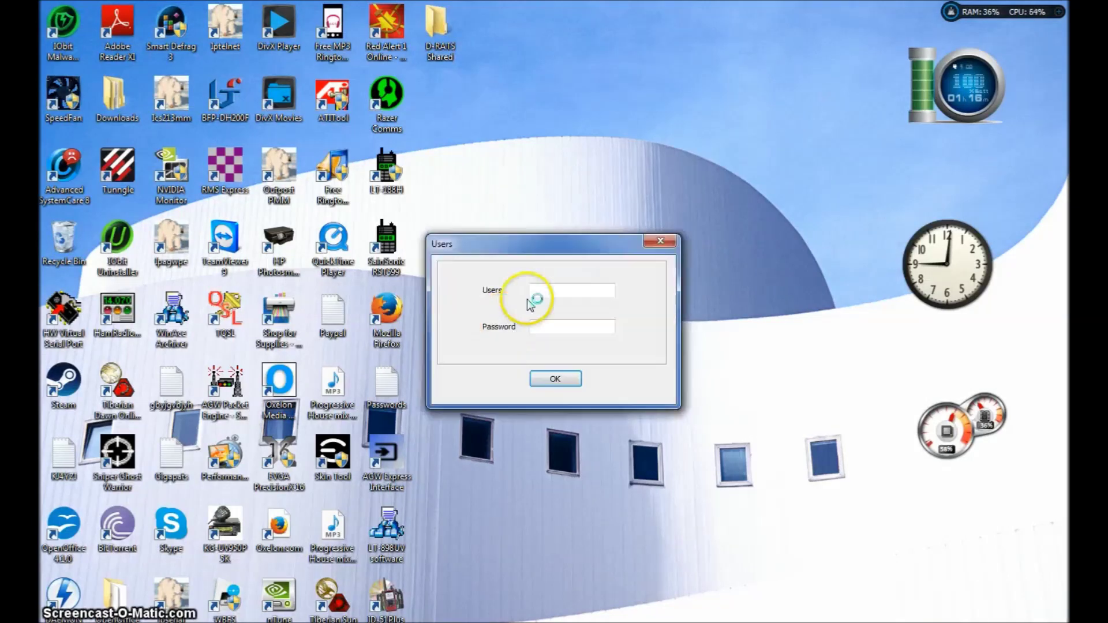
pyautogui.click(567, 291)
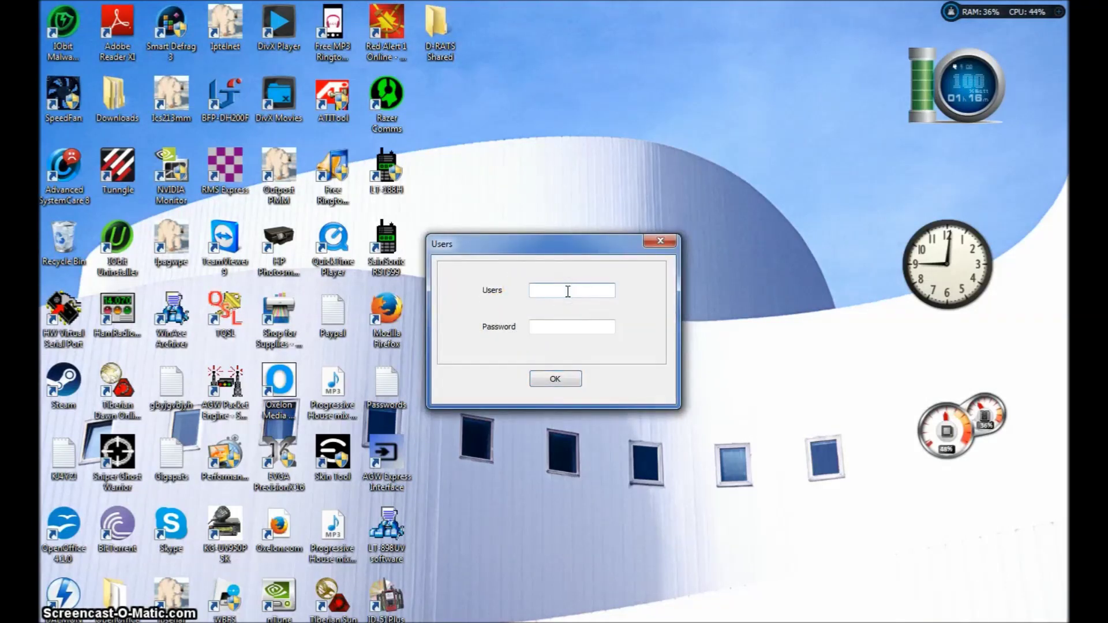
pyautogui.write('ha')
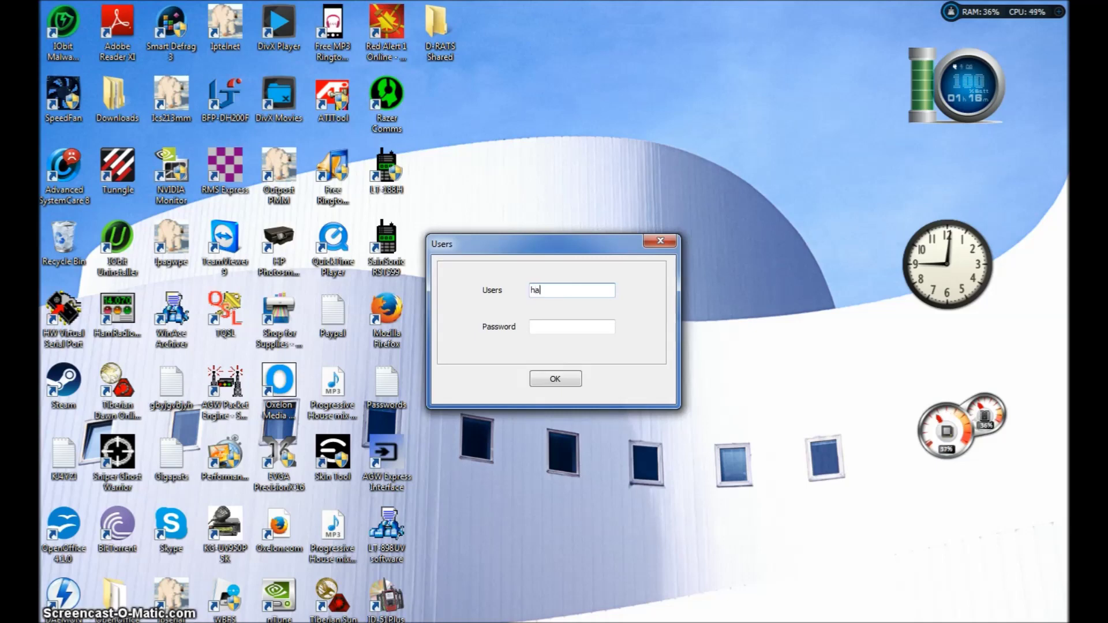
pyautogui.write('m')
pyautogui.click(584, 328)
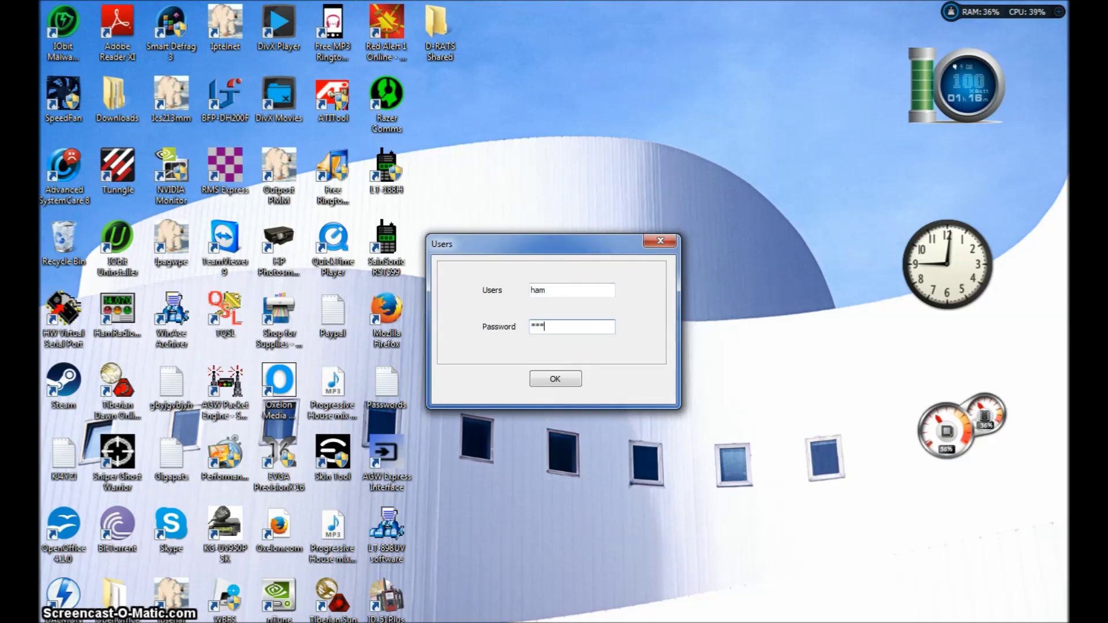
pyautogui.click(609, 326)
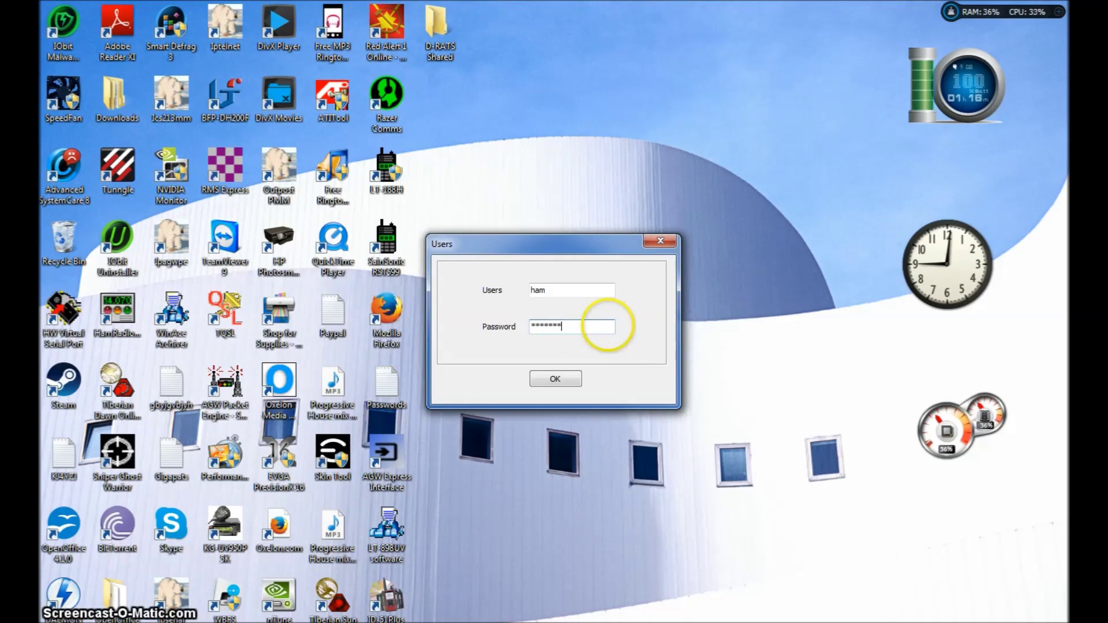
pyautogui.click(555, 379)
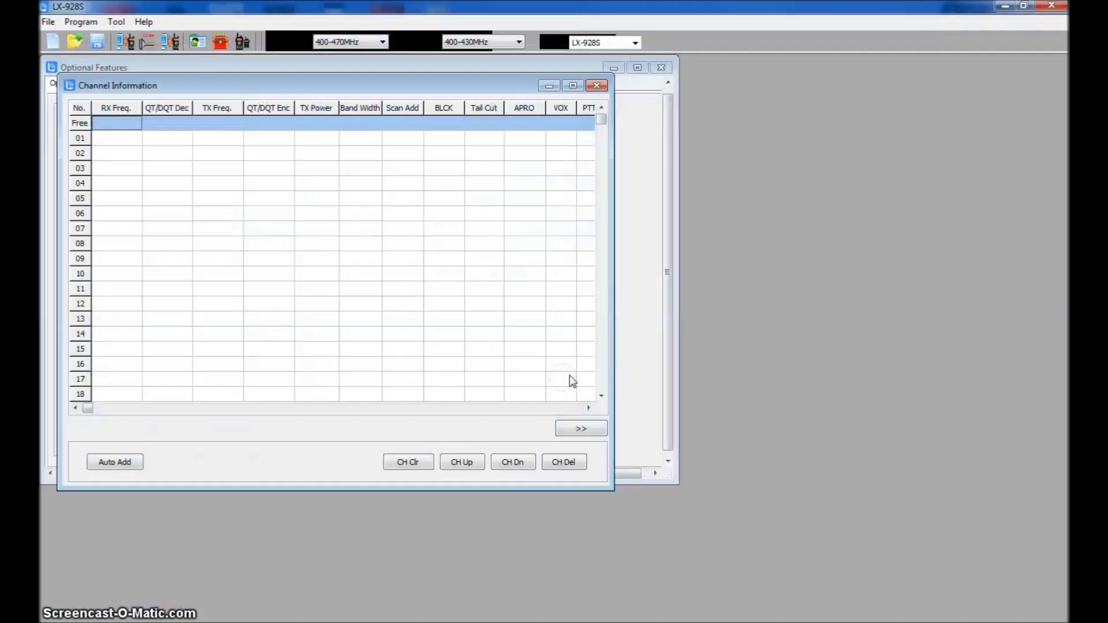
# Move the Channel Information window clear of the Optional Features settings and check which communication port is selected.
pyautogui.moveTo(313, 85); pyautogui.dragTo(701, 217)
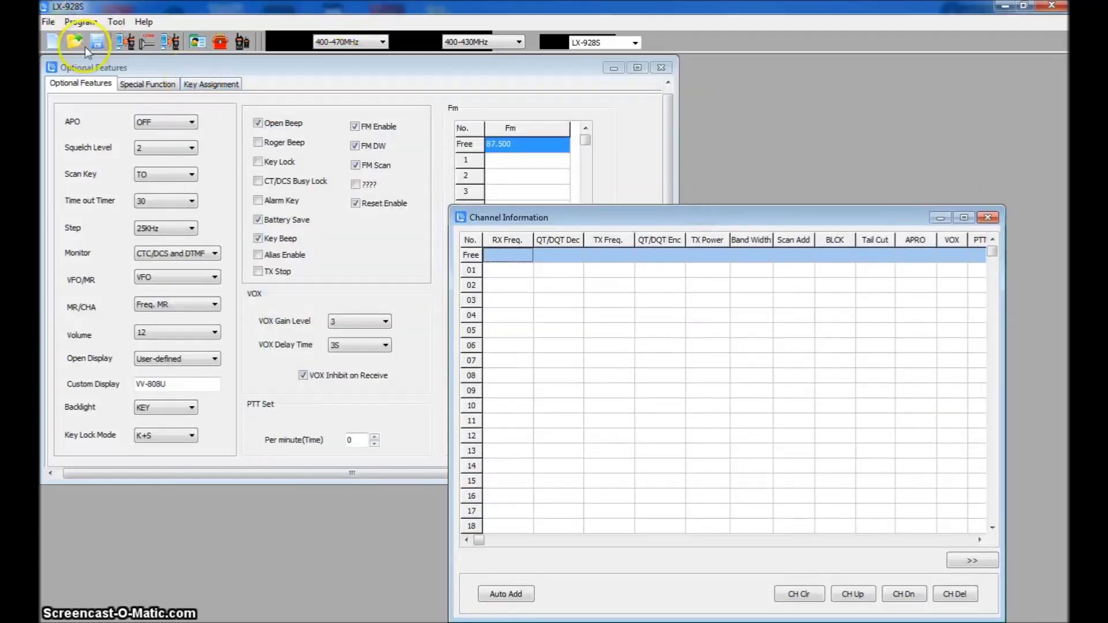
pyautogui.click(115, 22)
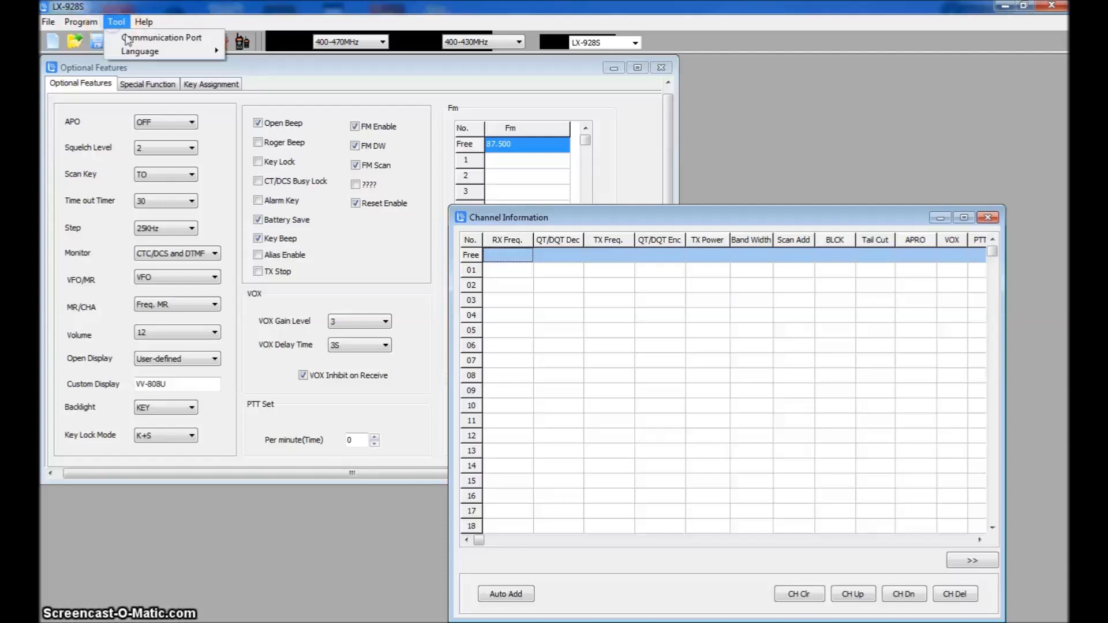
pyautogui.click(134, 40)
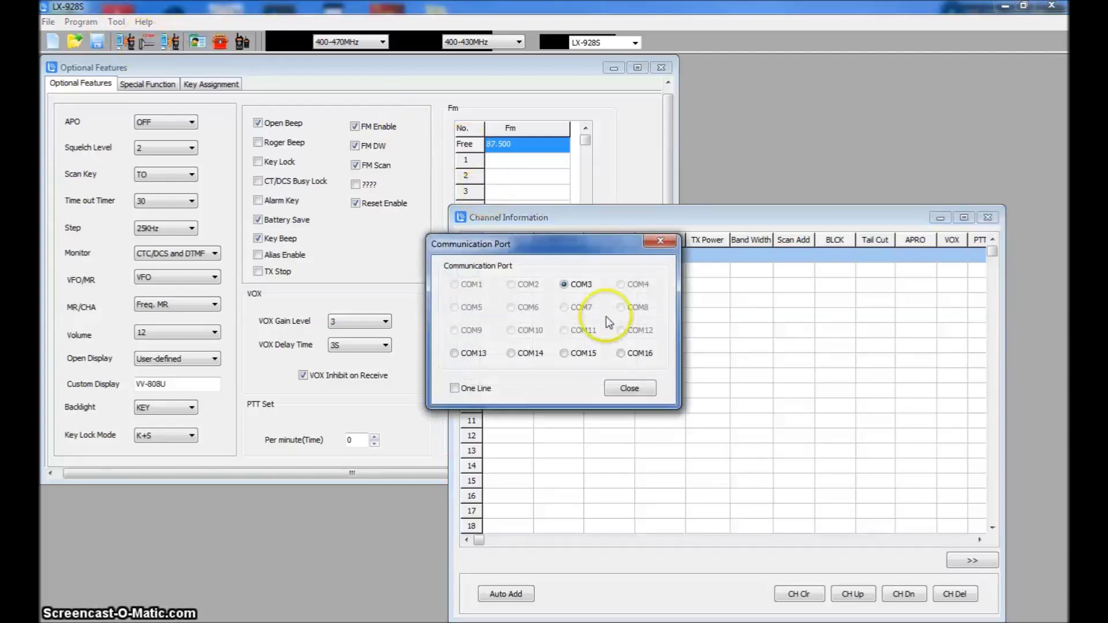
pyautogui.click(629, 390)
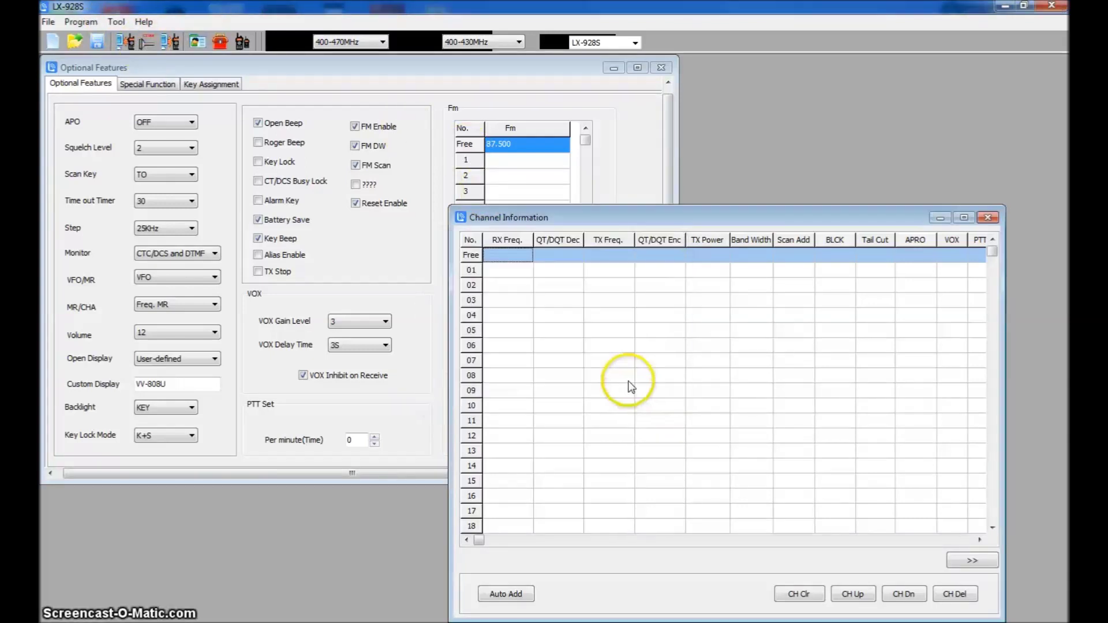
# Read the settings and channels from the radio, retrying the read once, and close the read dialog.
pyautogui.click(93, 23)
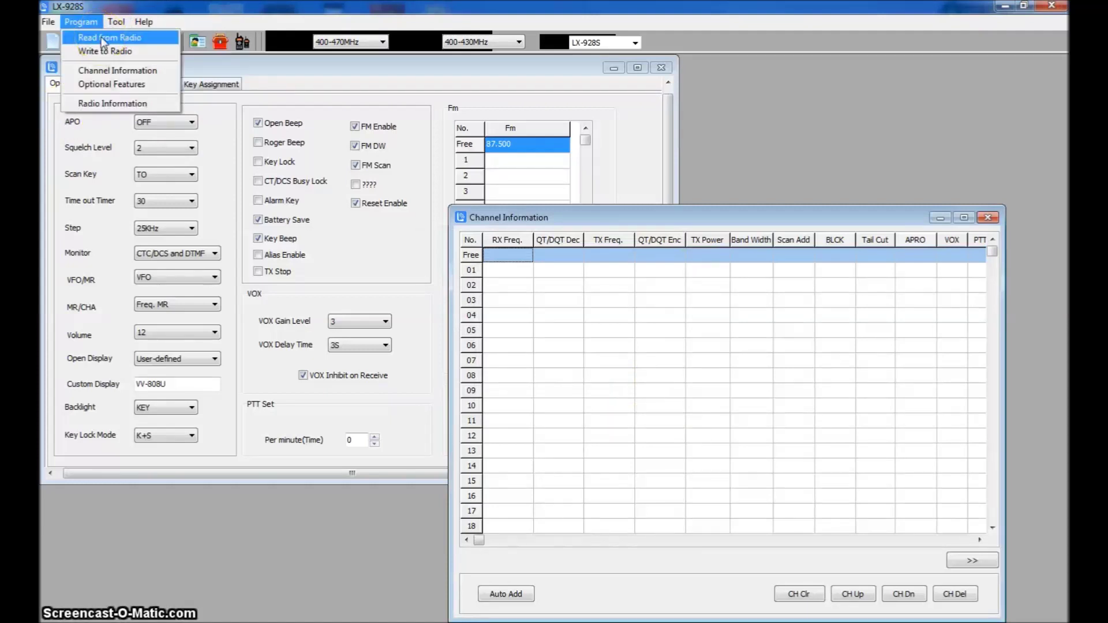
pyautogui.click(103, 38)
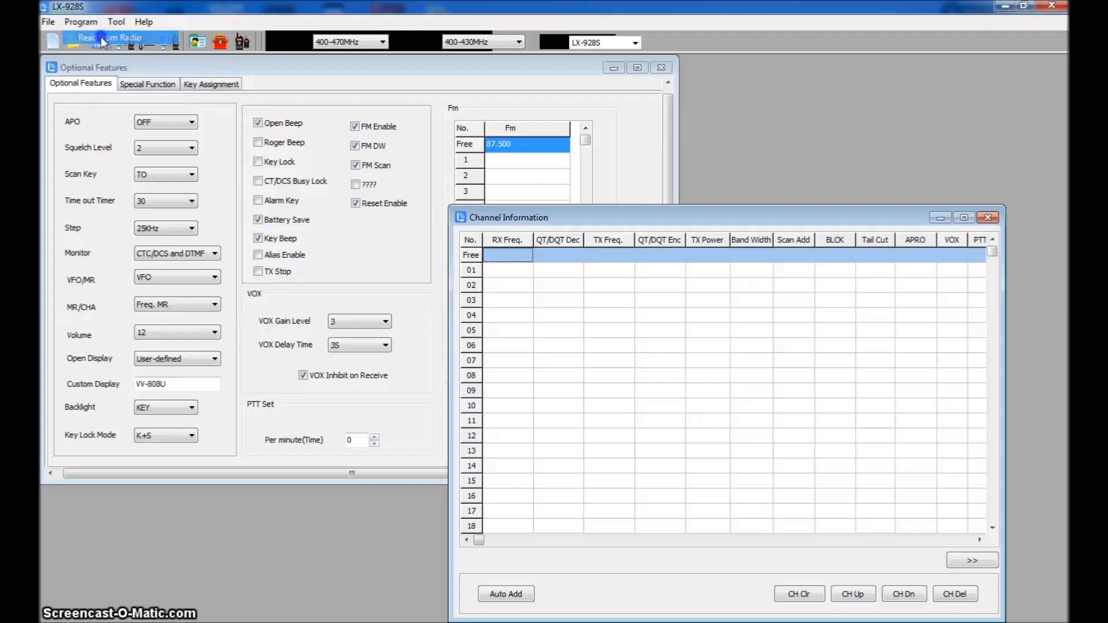
pyautogui.click(516, 325)
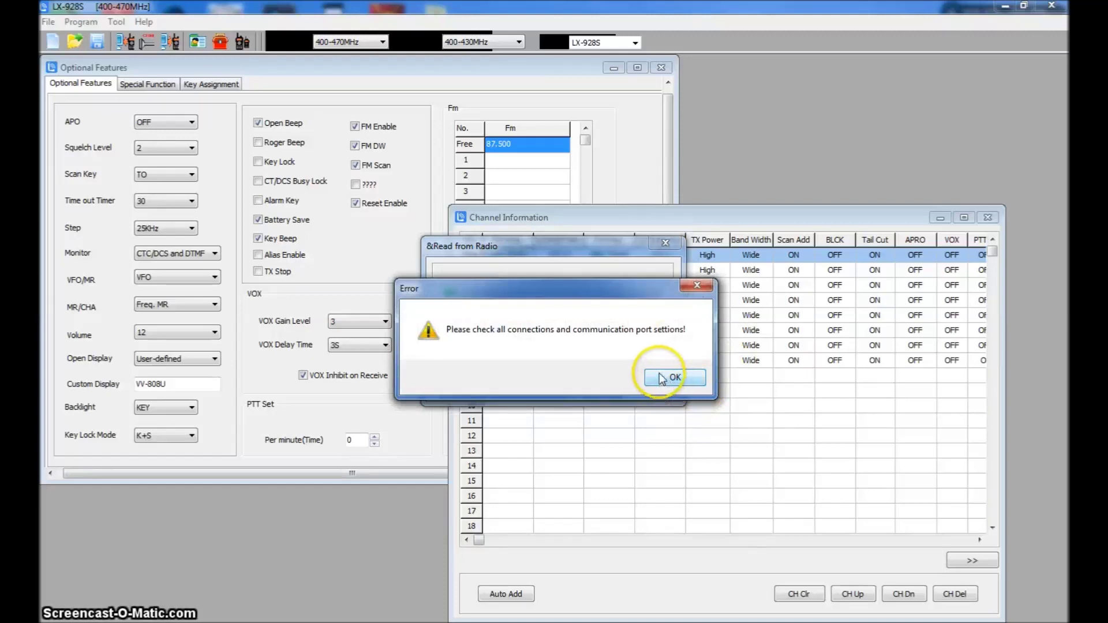
pyautogui.click(673, 378)
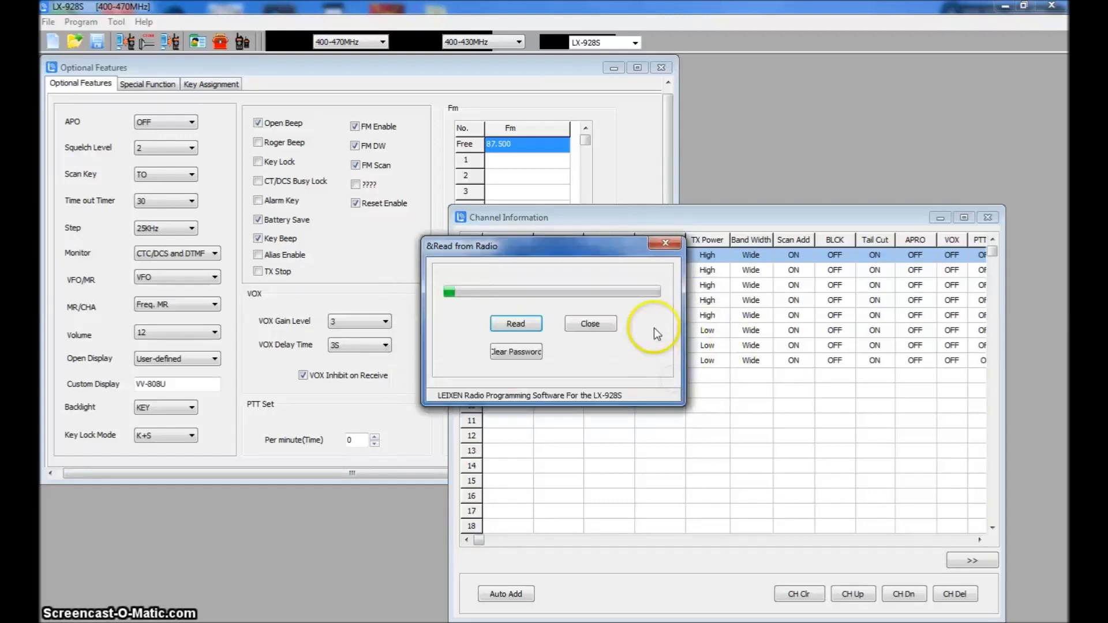
pyautogui.click(529, 323)
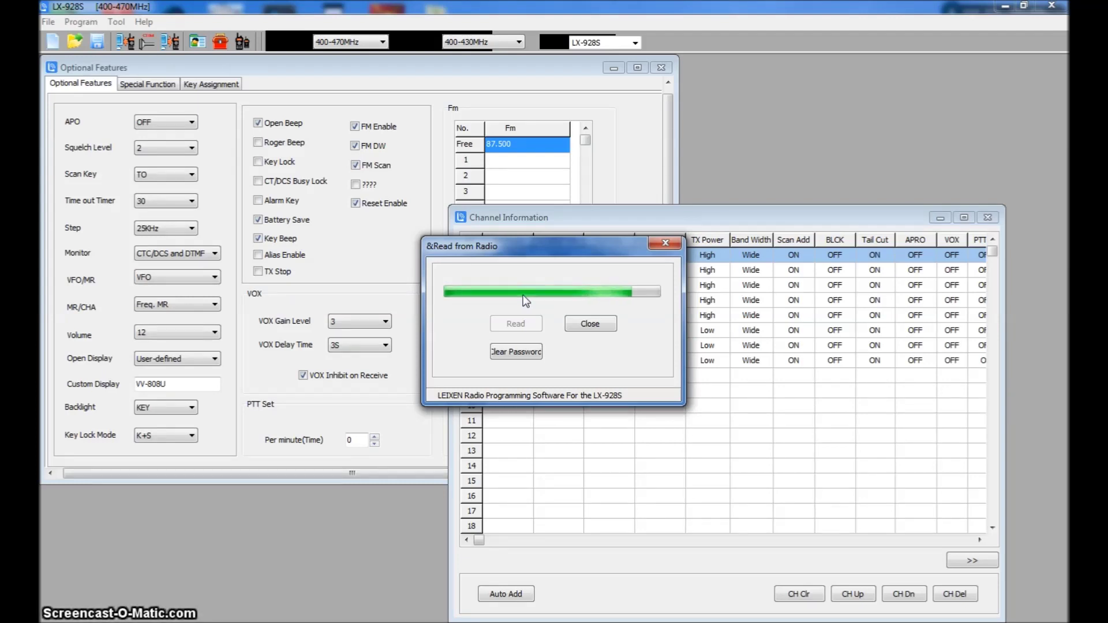
pyautogui.click(584, 325)
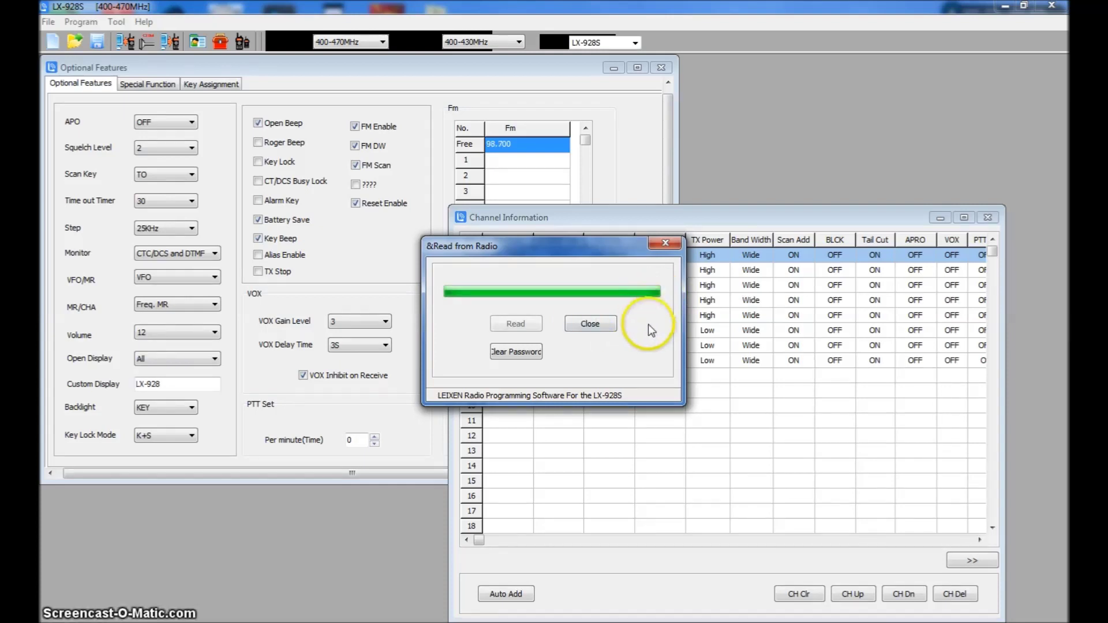
pyautogui.click(590, 323)
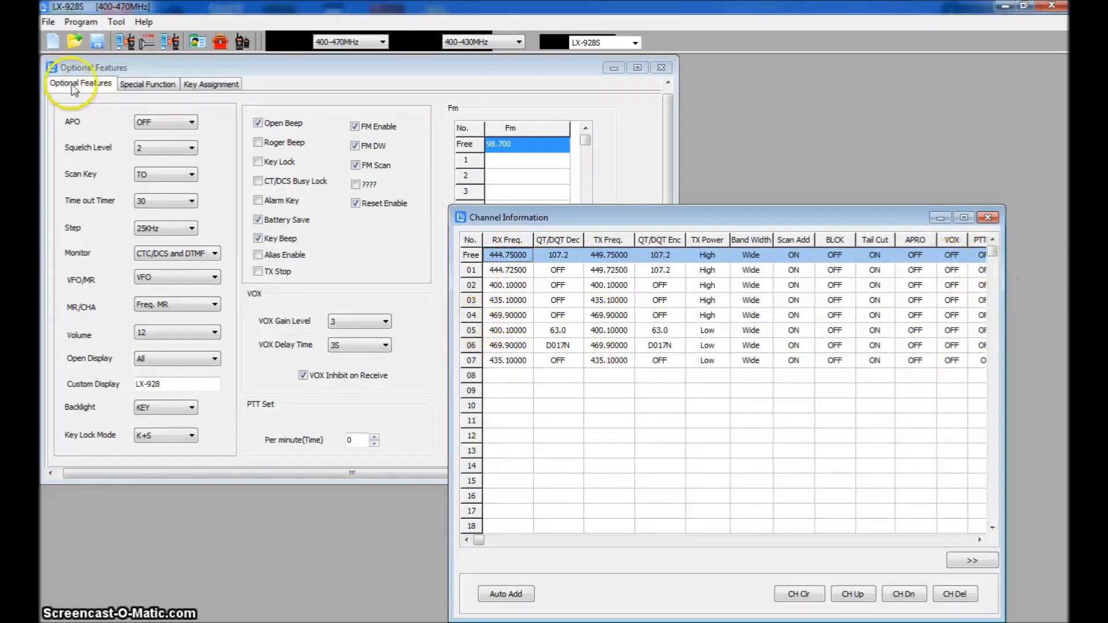
# Rearrange the Channel Information window to examine the channel table, the FM memory list and the optional features.
pyautogui.moveTo(539, 215); pyautogui.dragTo(822, 210)
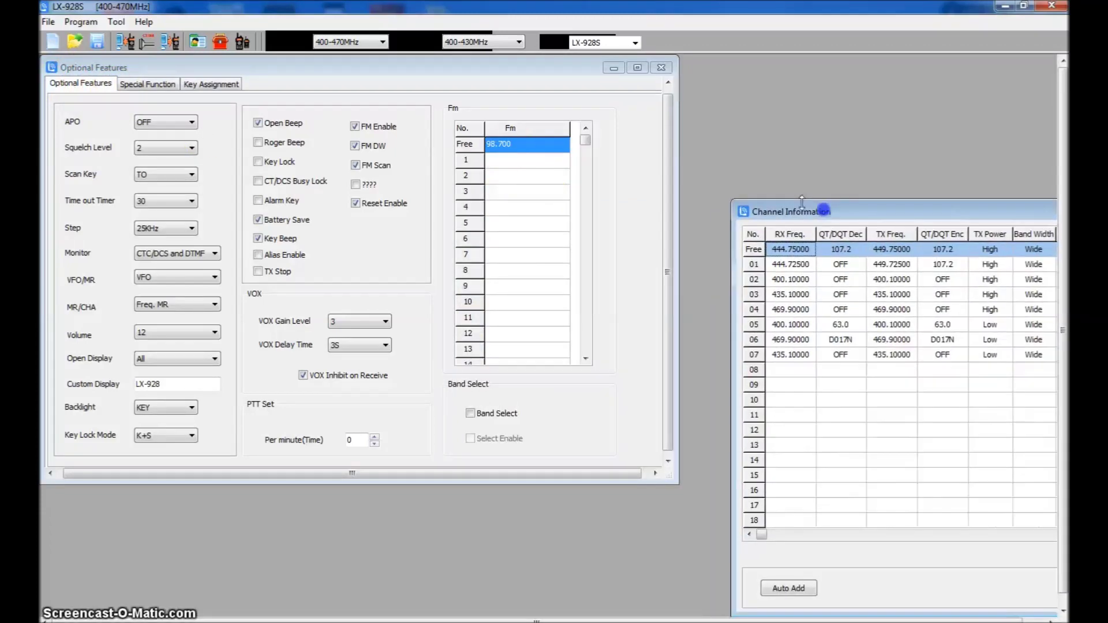
pyautogui.moveTo(585, 140); pyautogui.dragTo(586, 361)
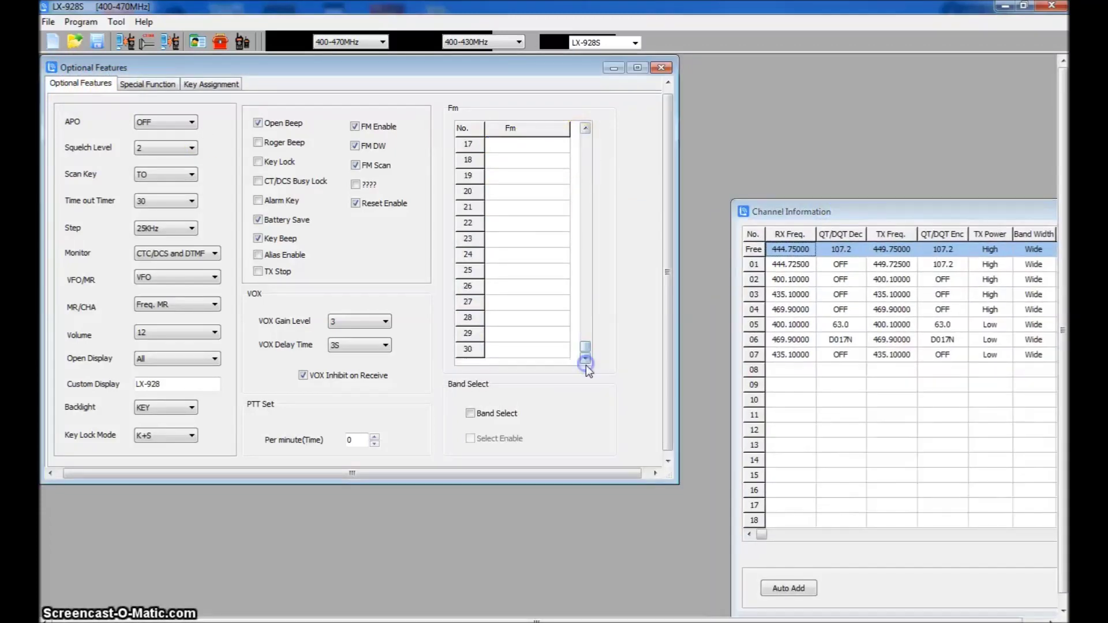
pyautogui.moveTo(840, 210); pyautogui.dragTo(436, 126)
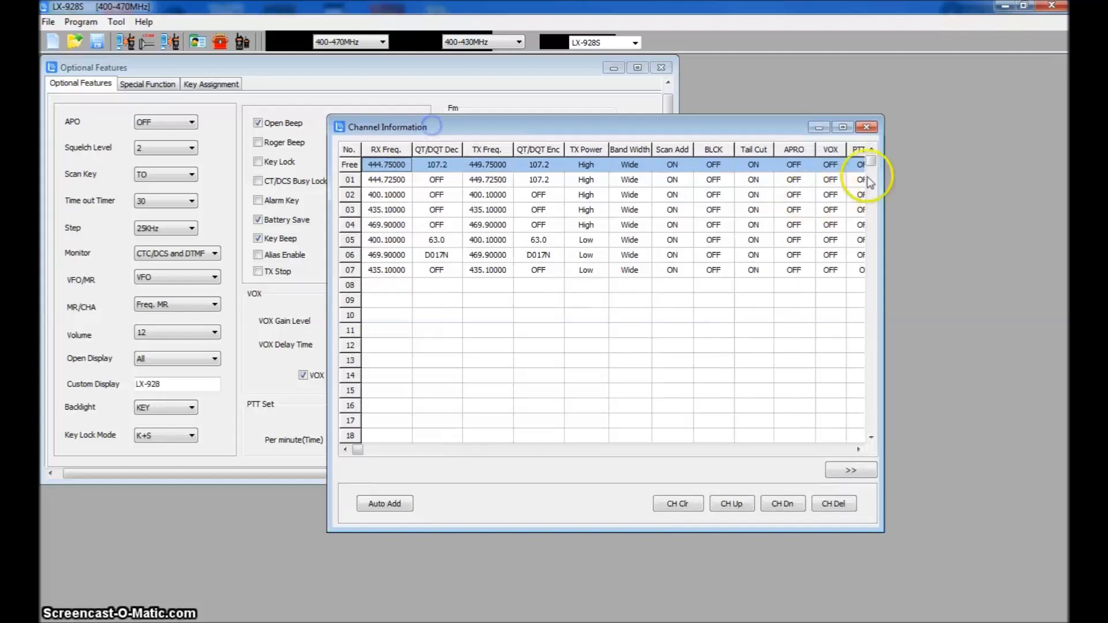
pyautogui.click(871, 172)
pyautogui.moveTo(871, 172)
pyautogui.mouseDown()
pyautogui.moveTo(871, 427)
pyautogui.moveTo(870, 161)
pyautogui.mouseUp()
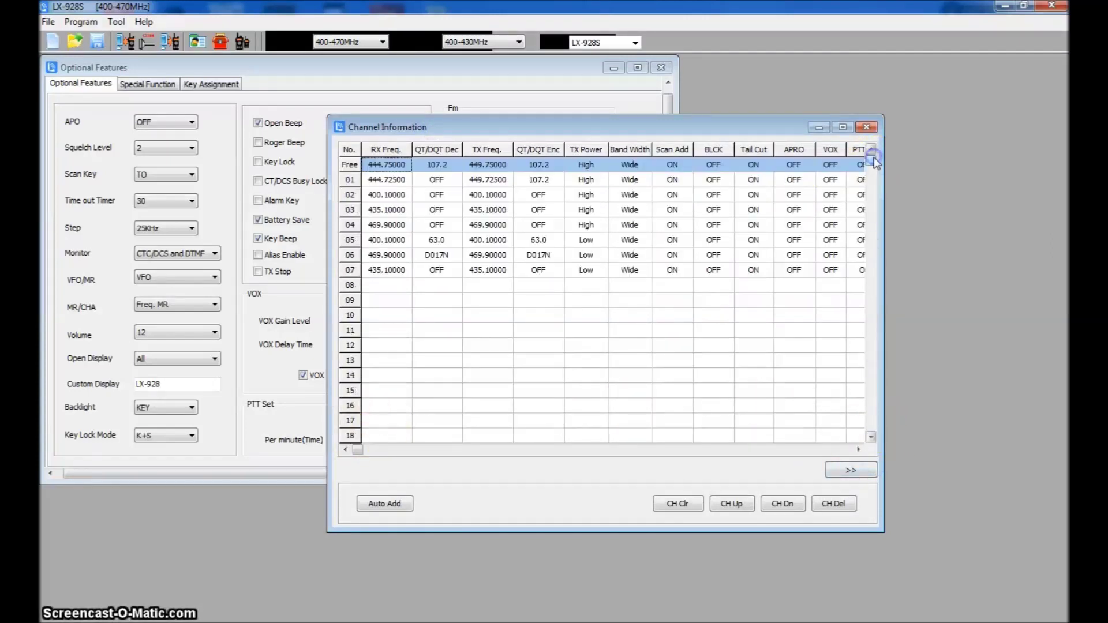
pyautogui.moveTo(374, 127); pyautogui.dragTo(840, 148)
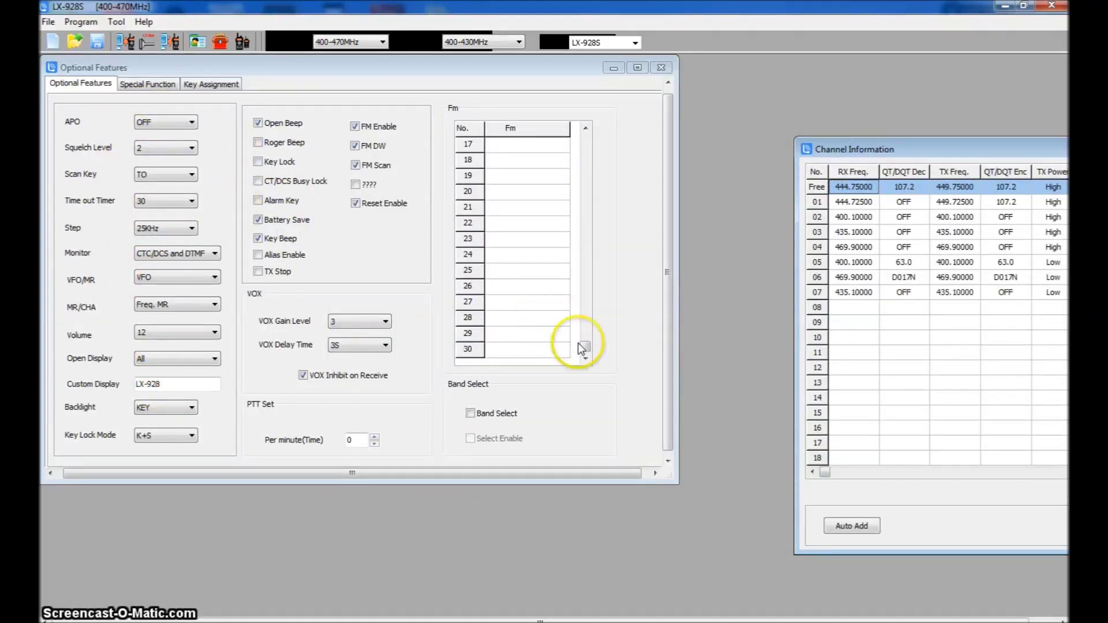
pyautogui.moveTo(581, 348); pyautogui.dragTo(585, 131)
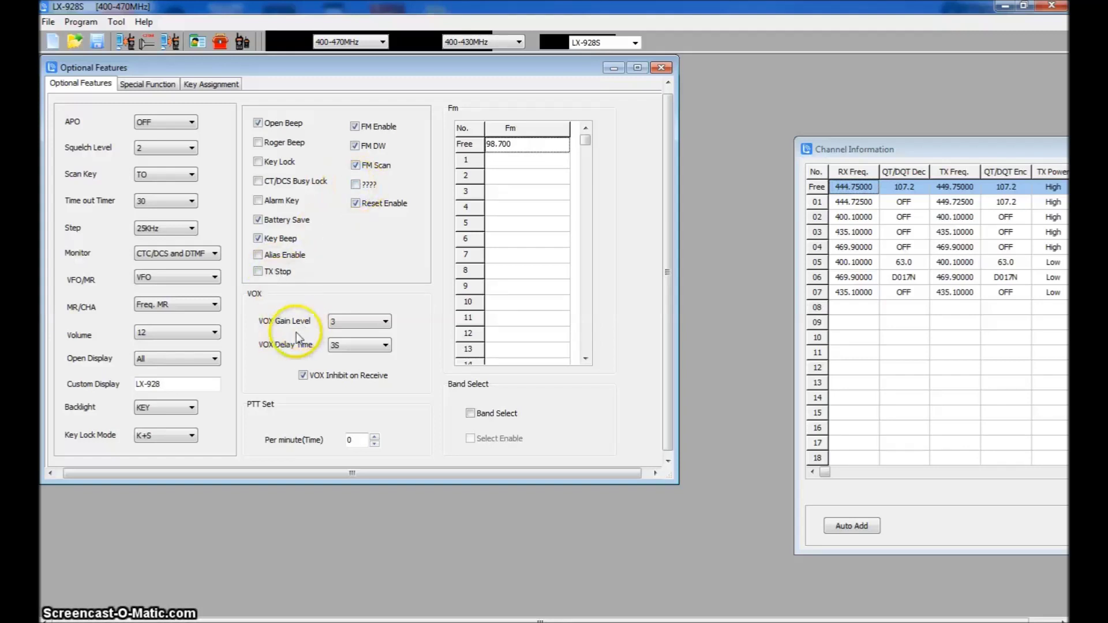
# Show the Special Function settings and examine the Communication Password fields.
pyautogui.click(144, 83)
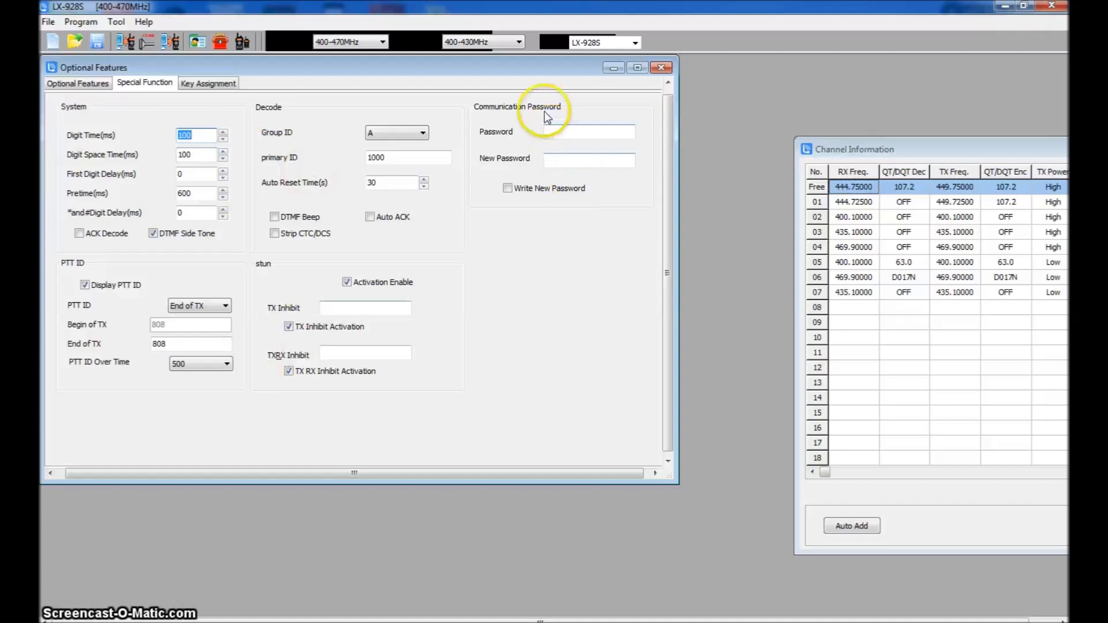
pyautogui.click(579, 132)
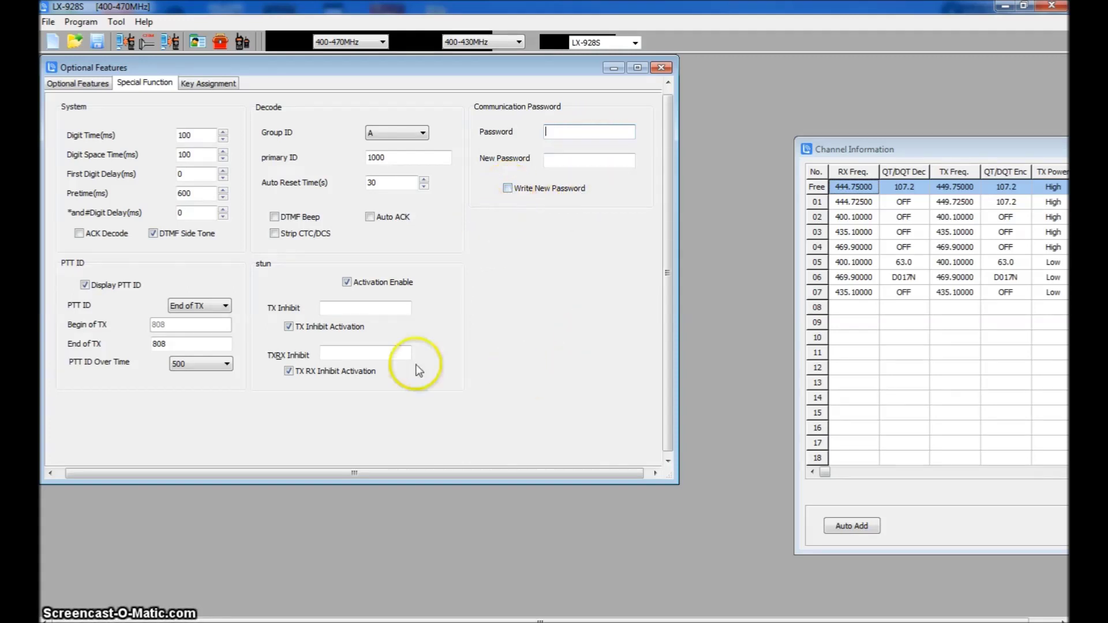
# Show the Key Assignment settings and set the Long Press Time to 1 second.
pyautogui.click(224, 85)
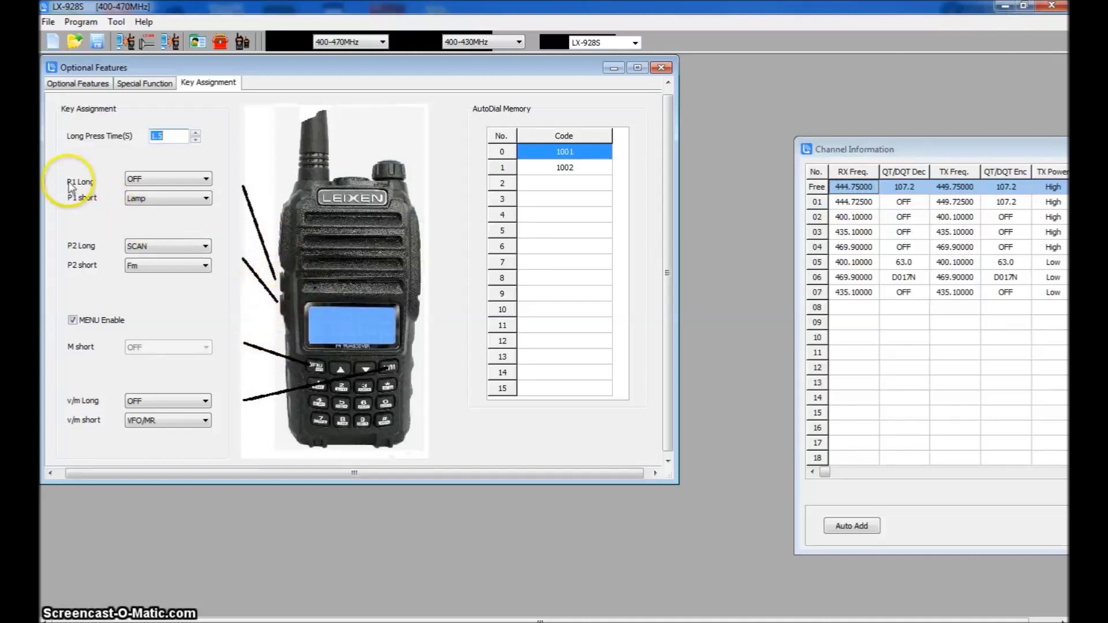
pyautogui.click(152, 198)
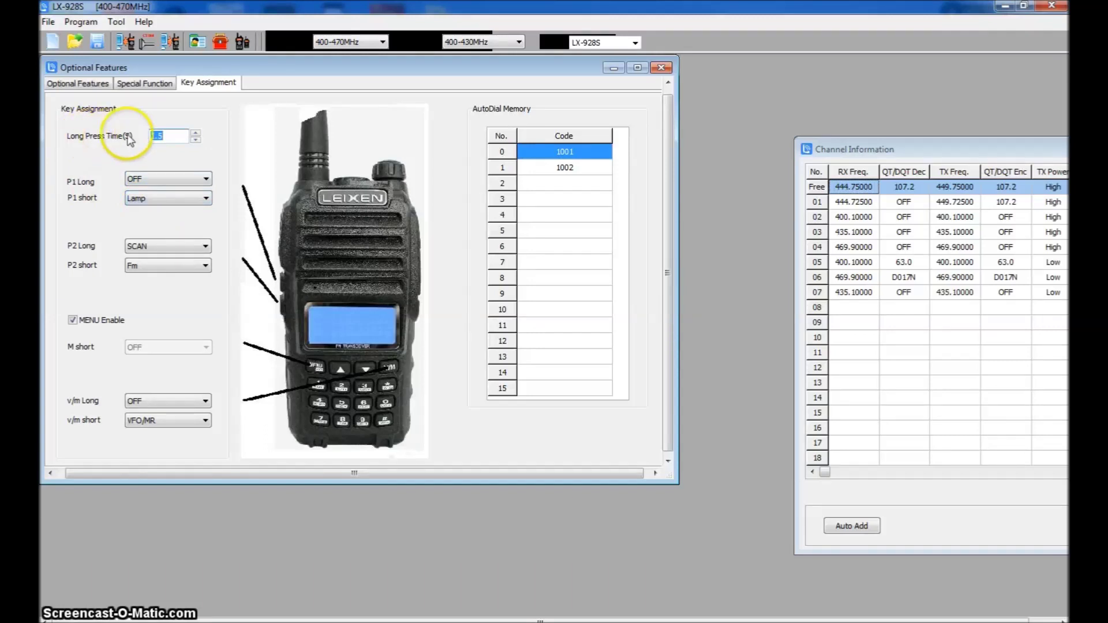
pyautogui.click(196, 140)
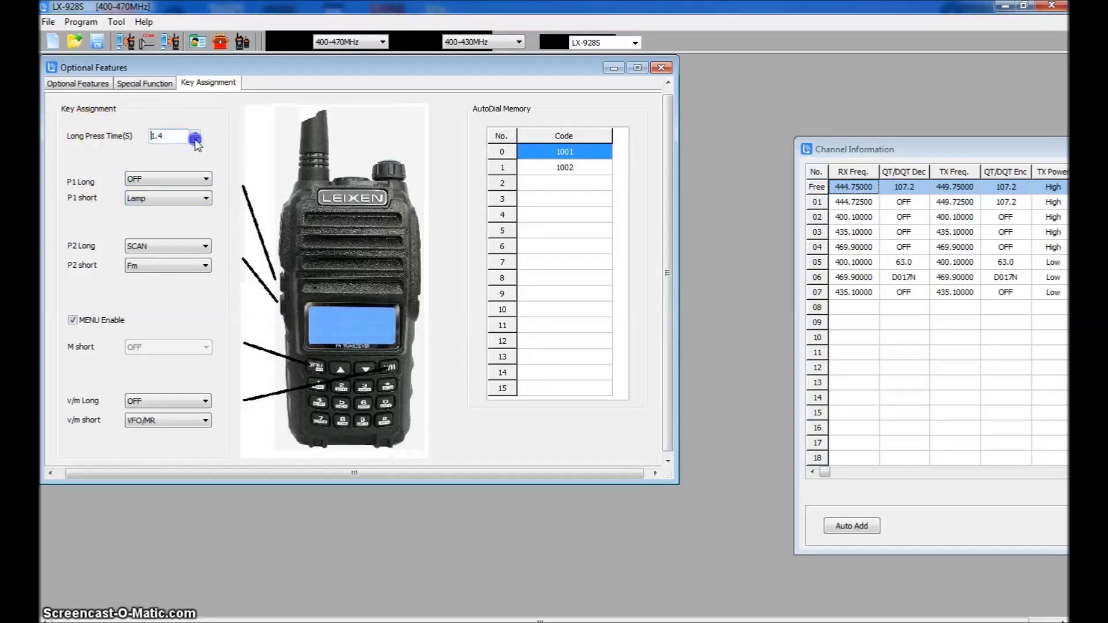
pyautogui.moveTo(153, 136); pyautogui.dragTo(180, 137)
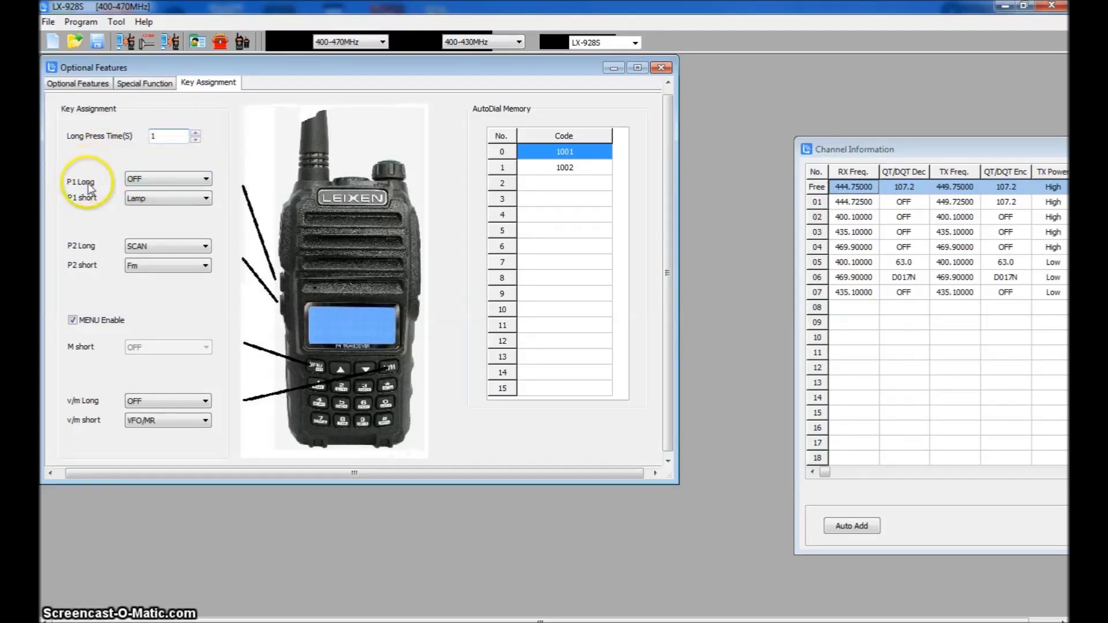
# Assign Fm to the long press of the P1 key and keep Lamp for its short press.
pyautogui.click(144, 180)
pyautogui.click(158, 201)
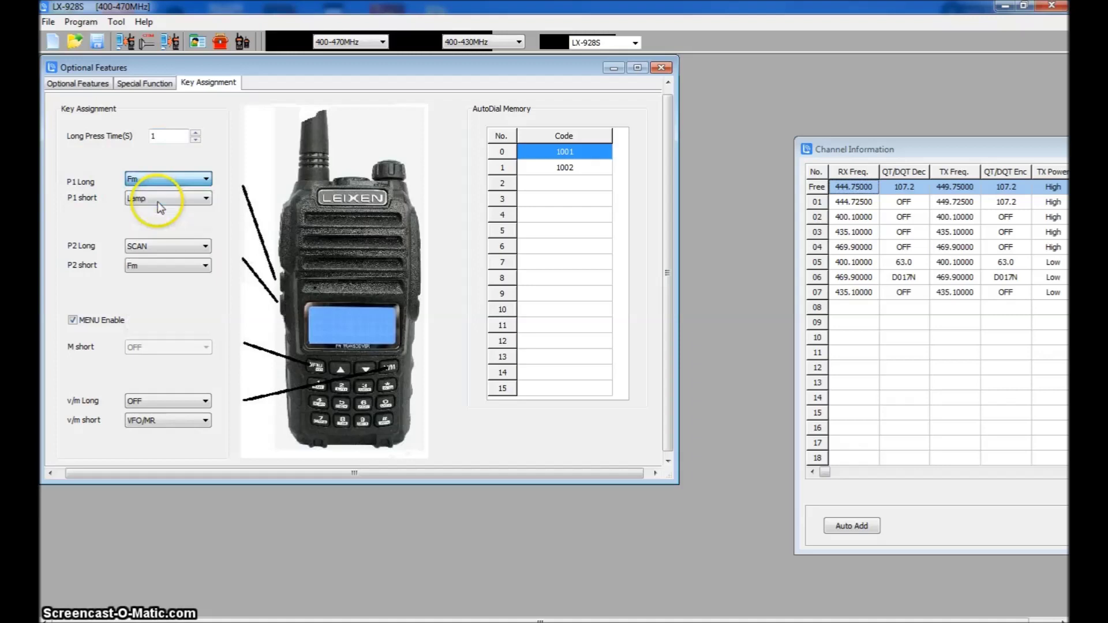
pyautogui.click(151, 198)
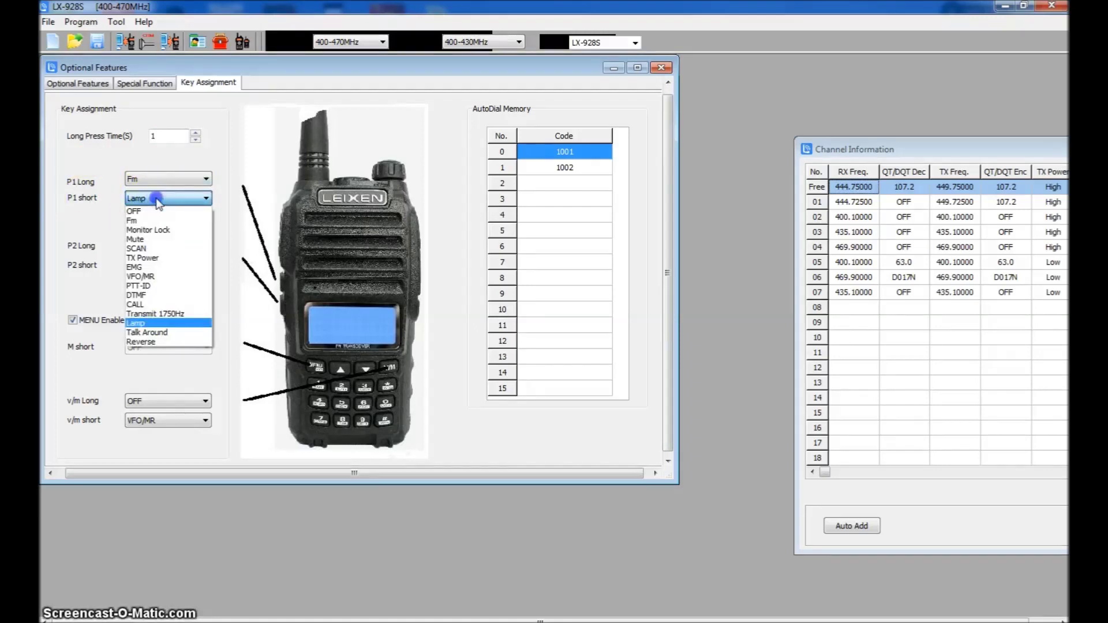
pyautogui.click(252, 321)
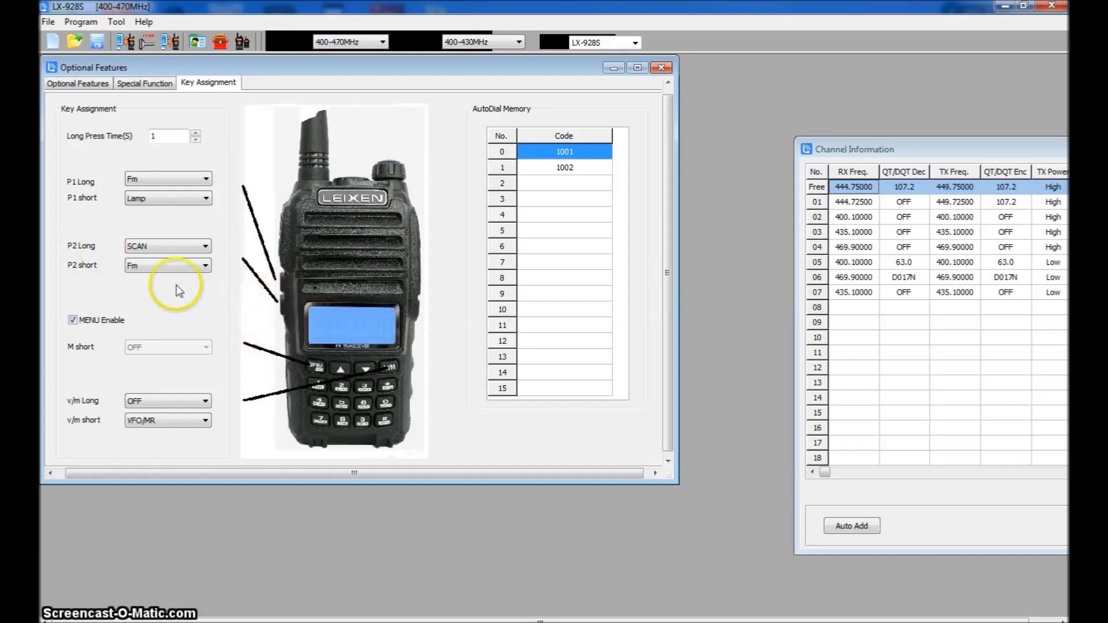
# Keep SCAN for the long press of the P2 key and assign TX Power to its short press.
pyautogui.click(176, 259)
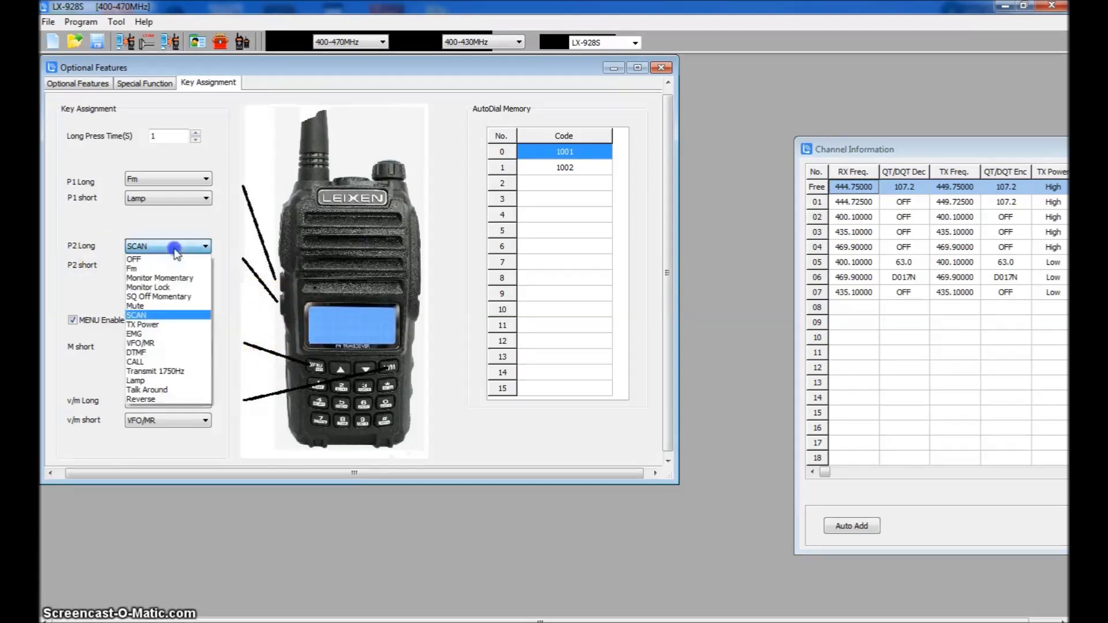
pyautogui.click(163, 315)
pyautogui.click(157, 266)
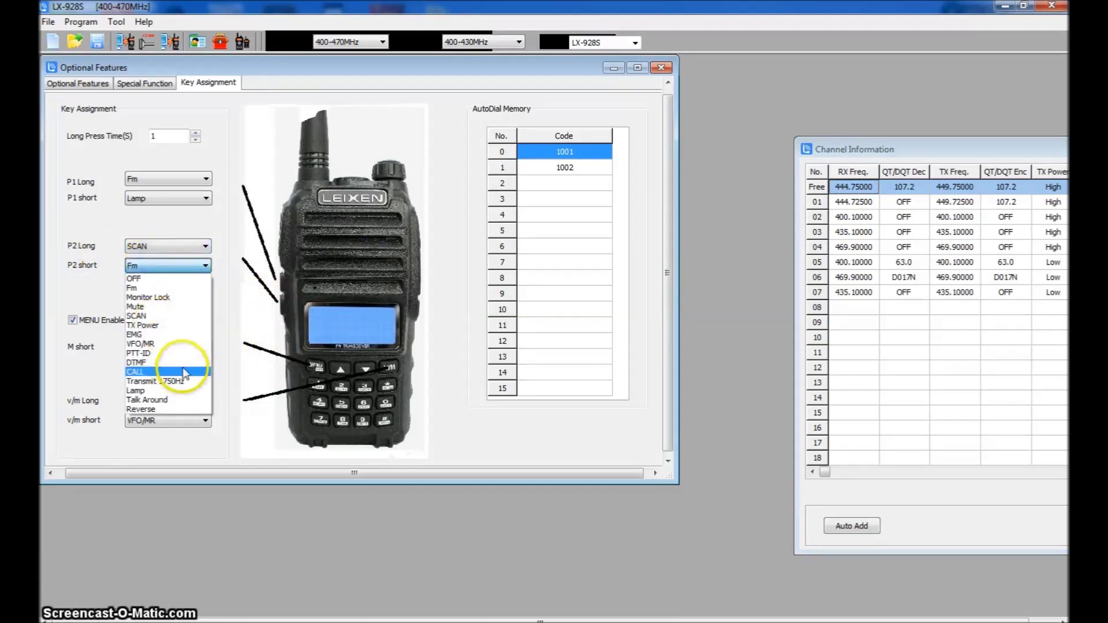
pyautogui.click(142, 324)
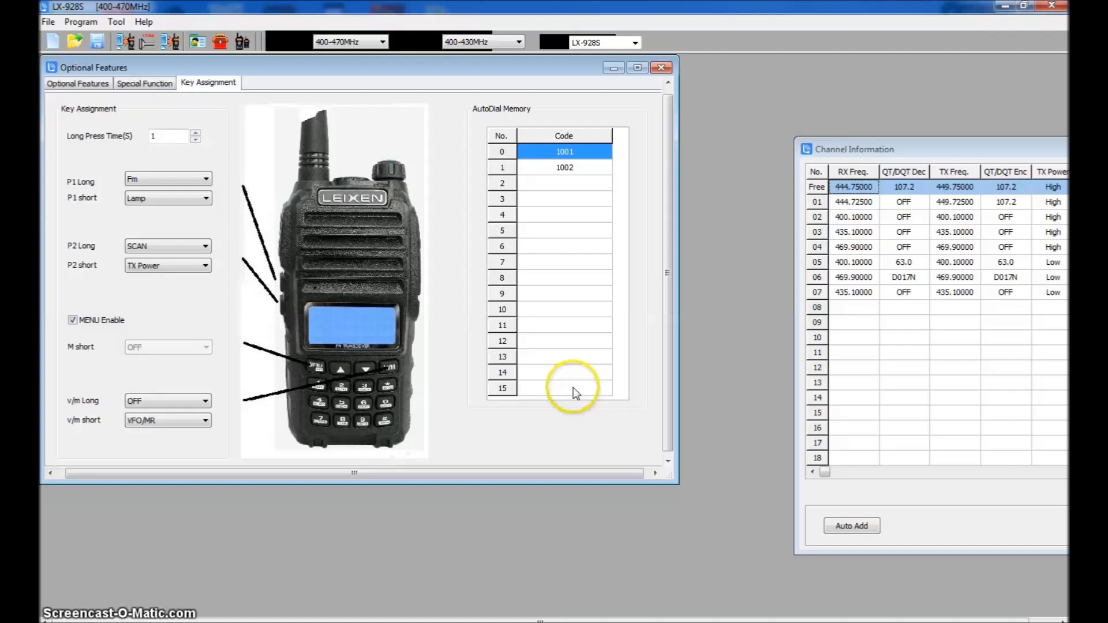
# Check the save and write-to-radio commands, examine the Radio Information details including frequency range and users, and close that window.
pyautogui.click(48, 21)
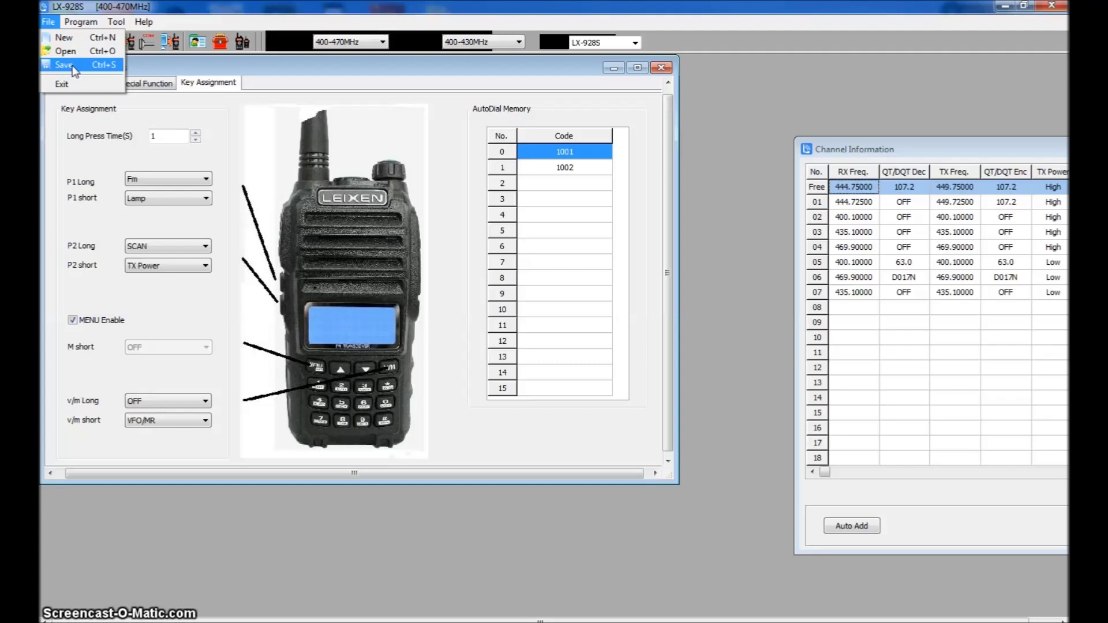
pyautogui.click(92, 23)
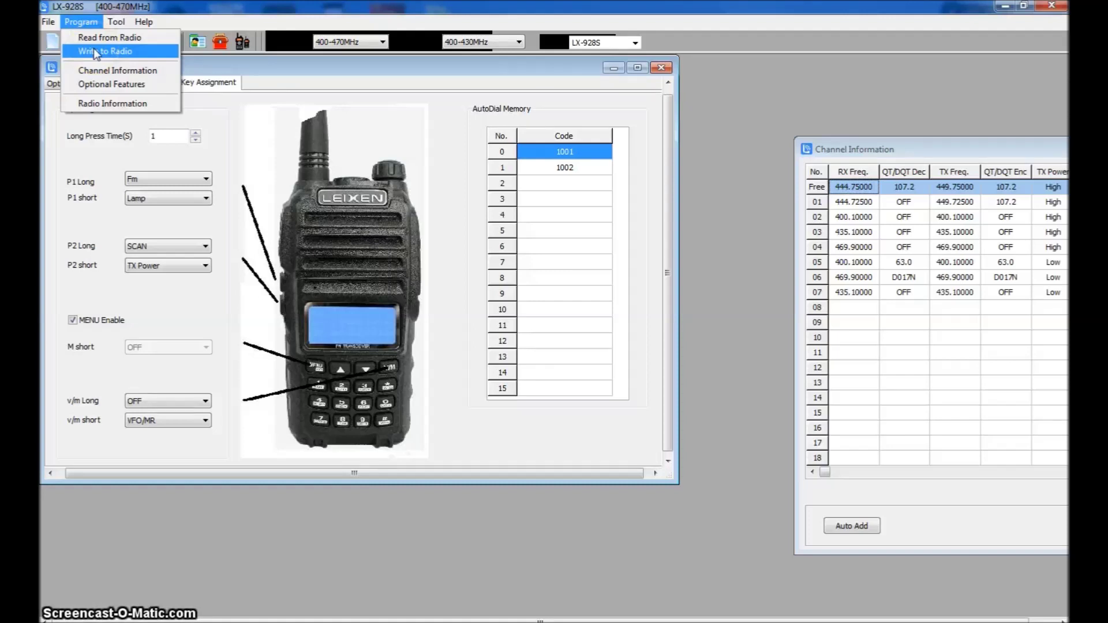
pyautogui.click(112, 103)
pyautogui.click(223, 164)
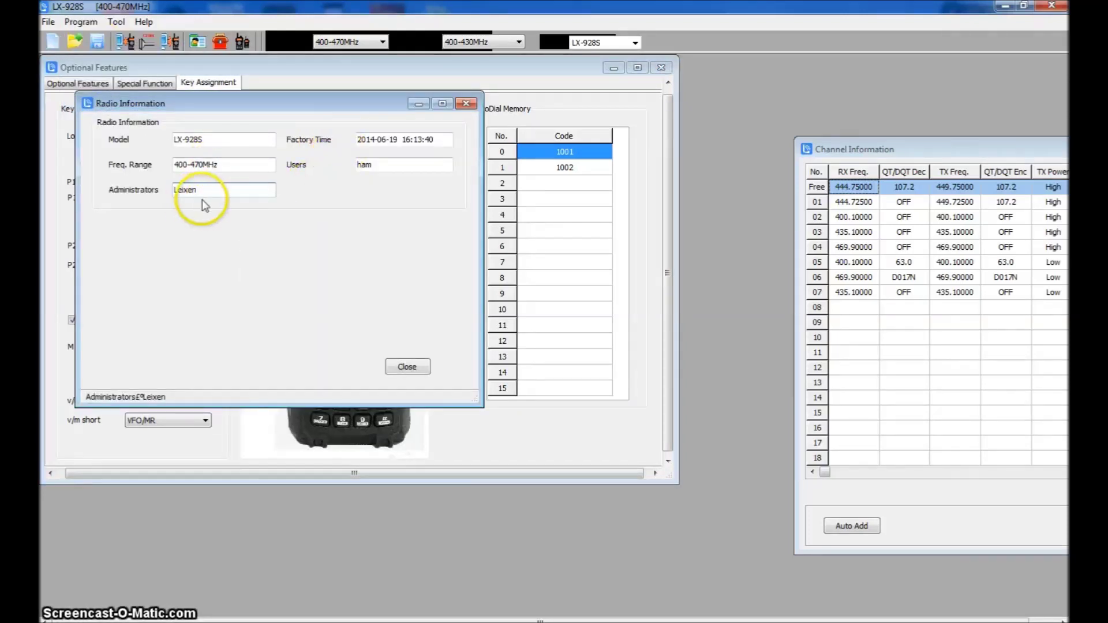
pyautogui.click(377, 167)
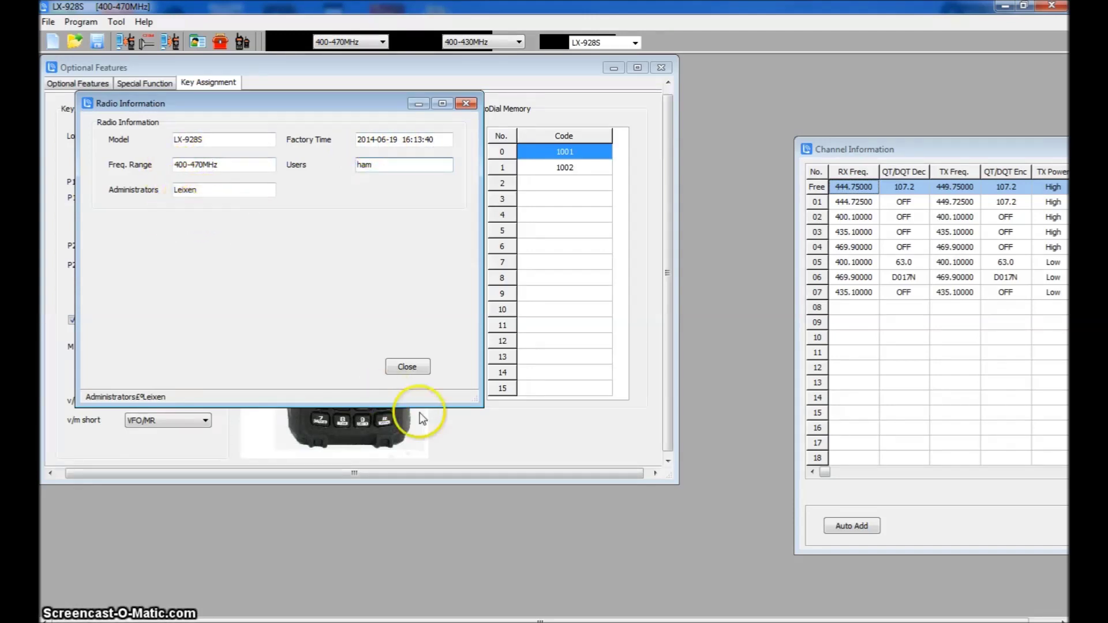
pyautogui.click(406, 367)
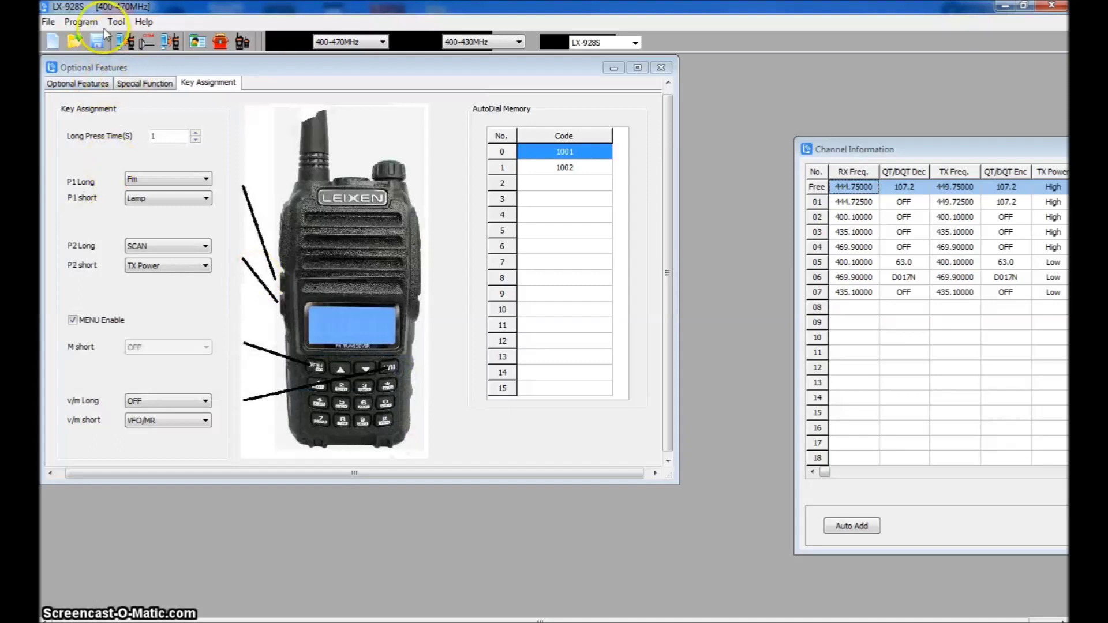
# Return to the general Optional Features settings and move the Channel Information window fully into view.
pyautogui.click(81, 21)
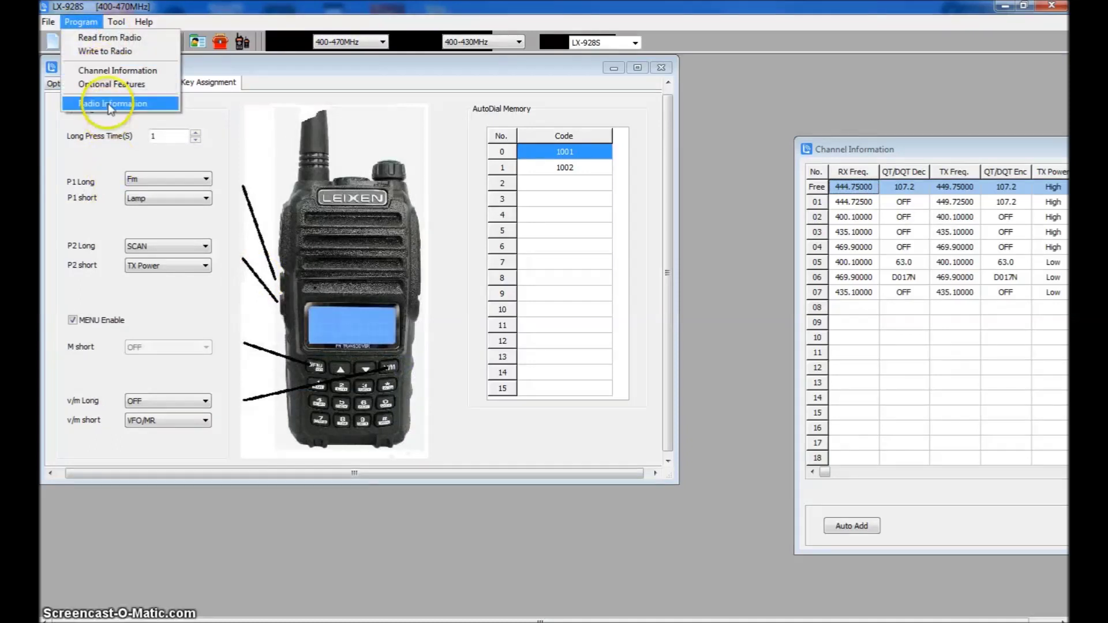
pyautogui.click(107, 84)
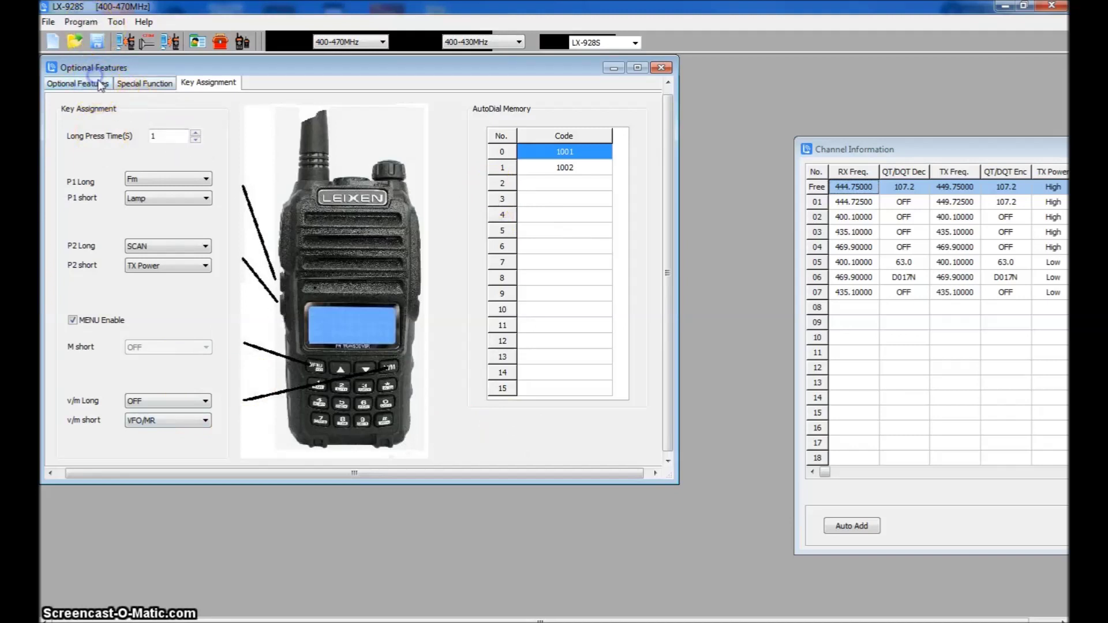
pyautogui.click(81, 83)
pyautogui.click(81, 21)
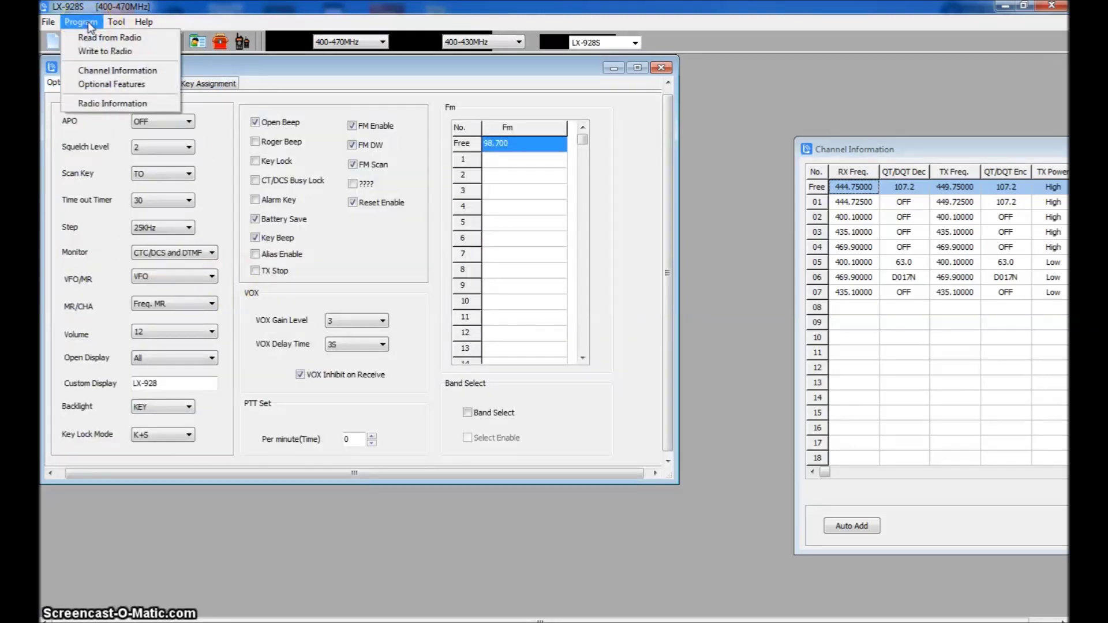
pyautogui.click(108, 84)
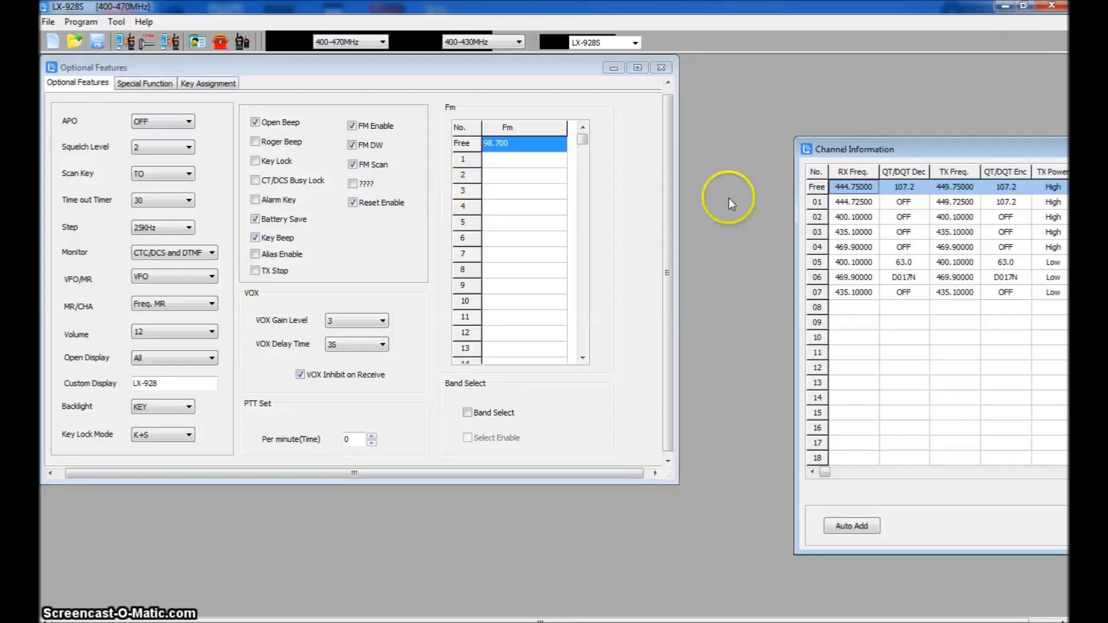
pyautogui.moveTo(882, 149); pyautogui.dragTo(455, 210)
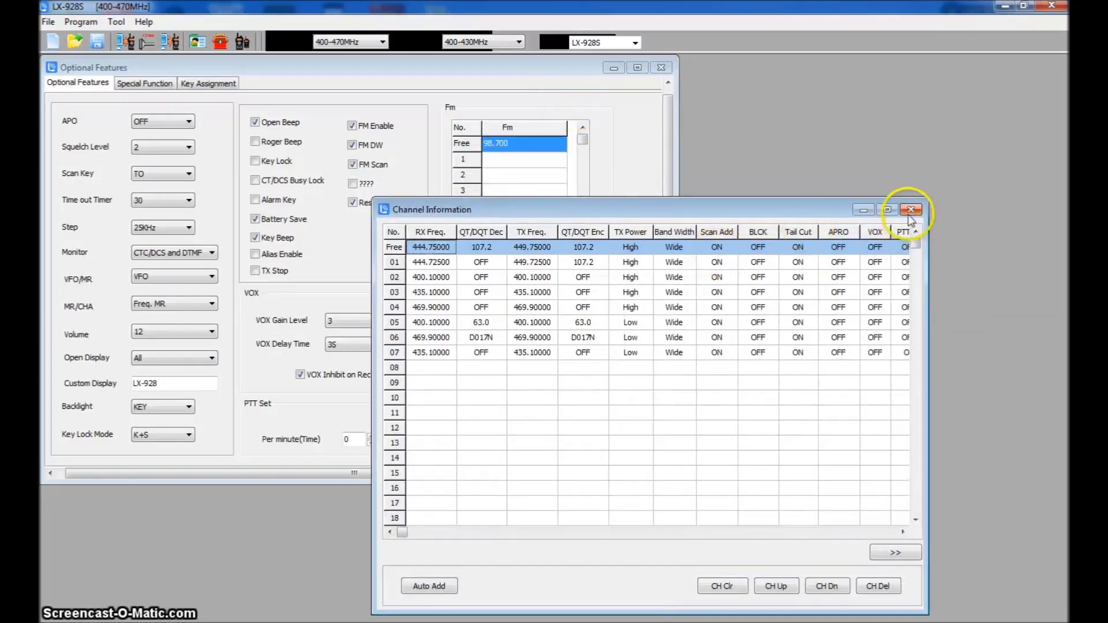